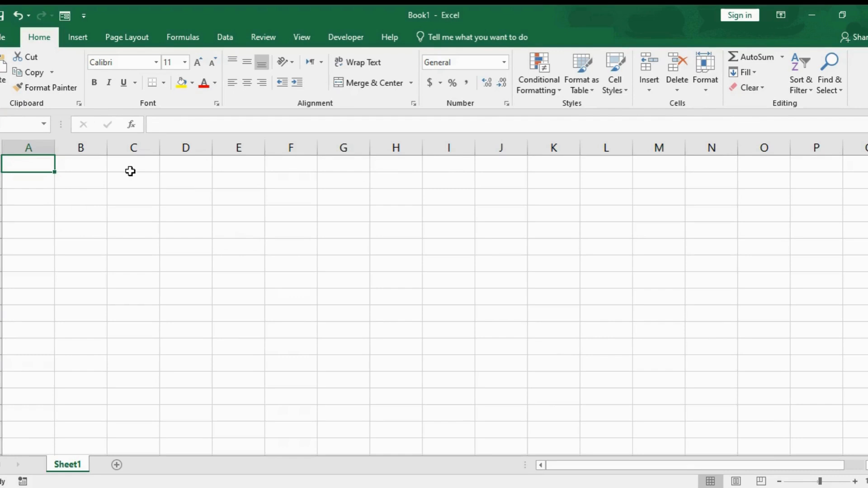
click(130, 168)
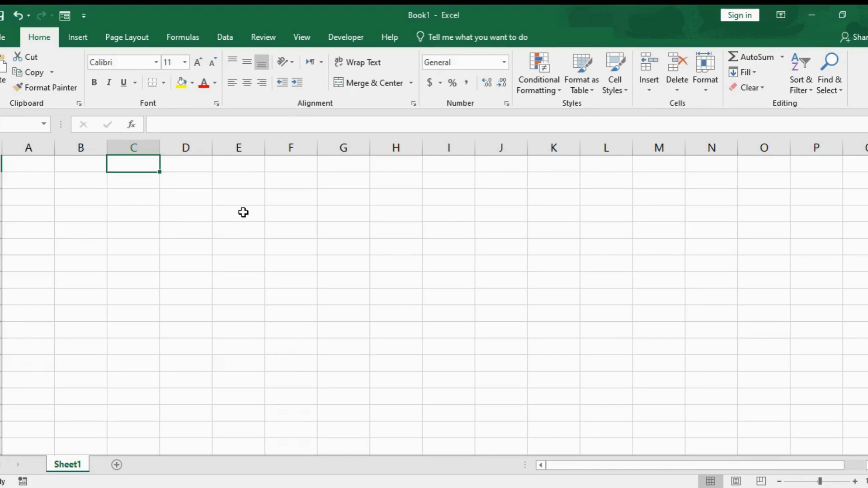
click(243, 212)
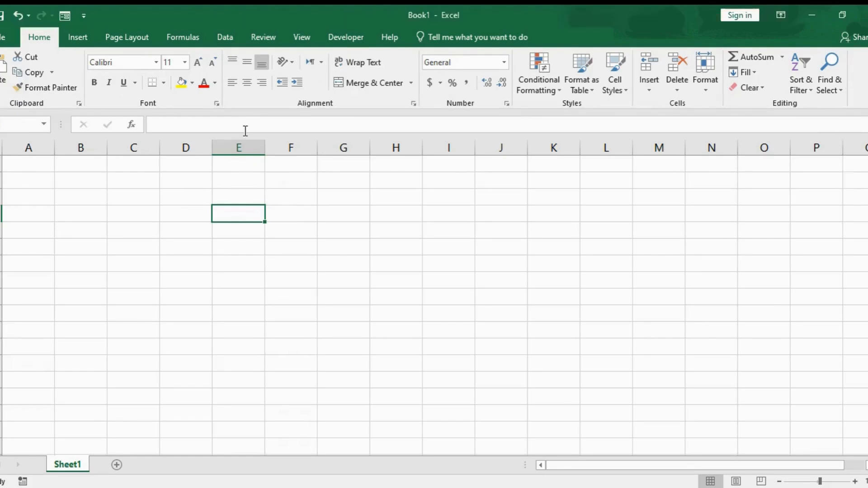
click(224, 246)
click(251, 276)
click(306, 228)
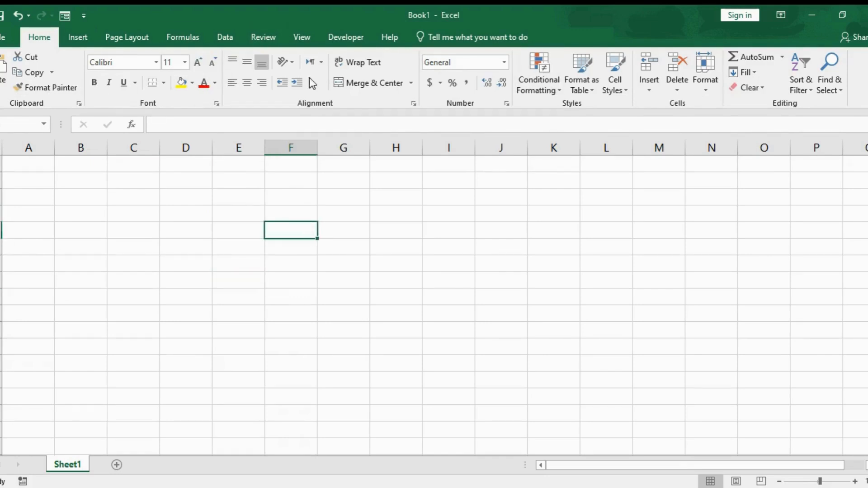
click(199, 213)
click(289, 297)
click(180, 295)
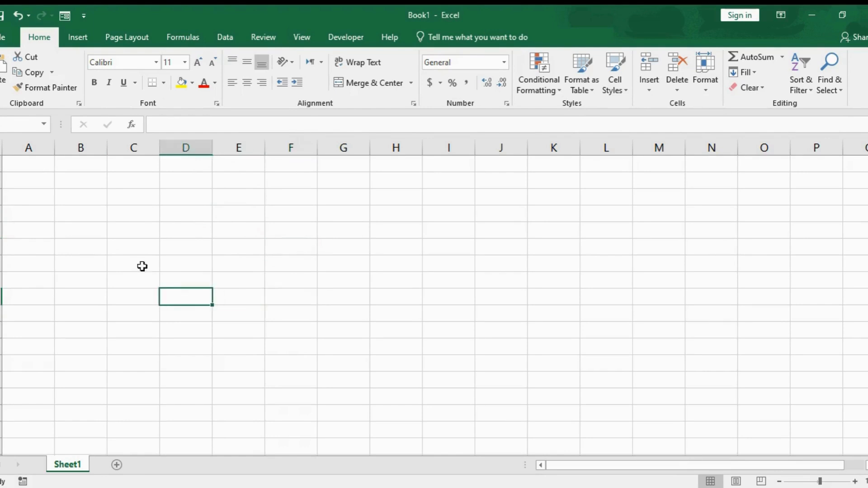
Select the whole of column C, the entire third row, and finally the single cell F6.
click(134, 148)
click(1, 196)
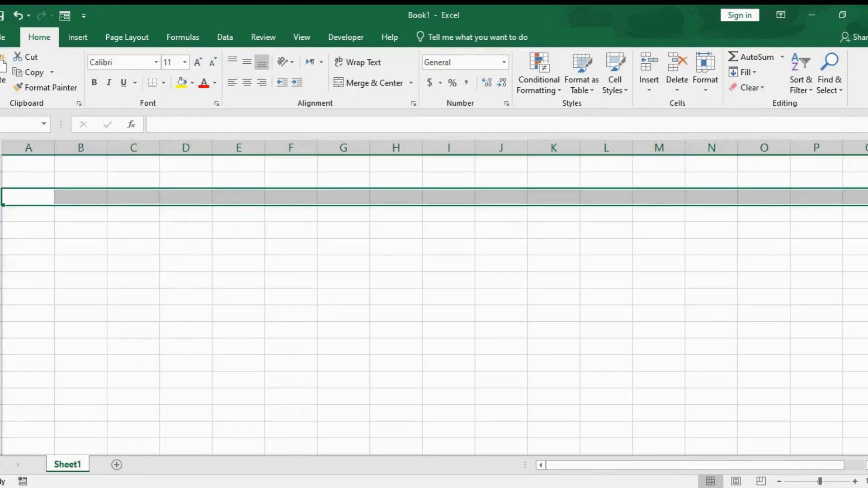
click(267, 244)
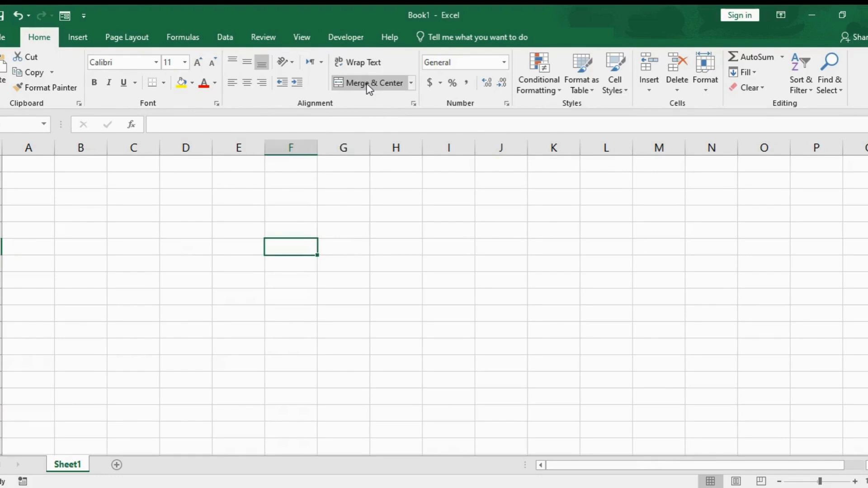
key(ctrl+i)
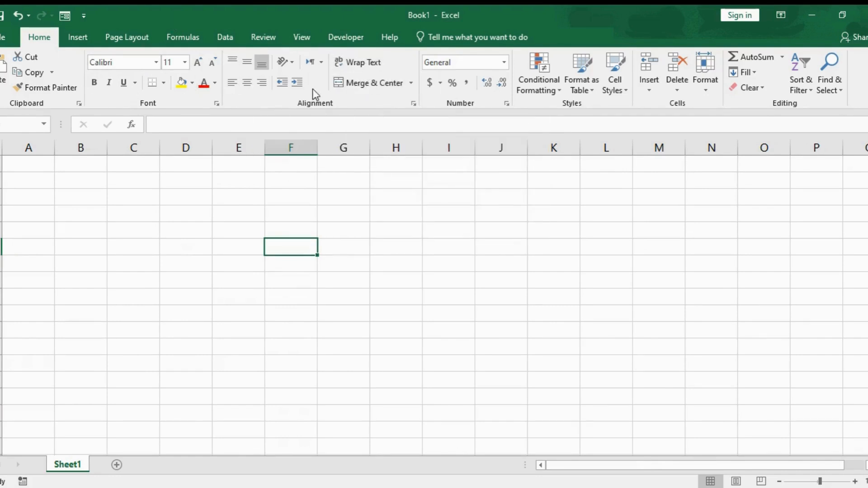
Examine the ribbon commands for inserting, page layout, formulas, data, review, view and developer tools, ending on the Home commands.
click(146, 35)
click(179, 36)
click(226, 40)
click(42, 38)
click(78, 37)
click(122, 41)
click(186, 36)
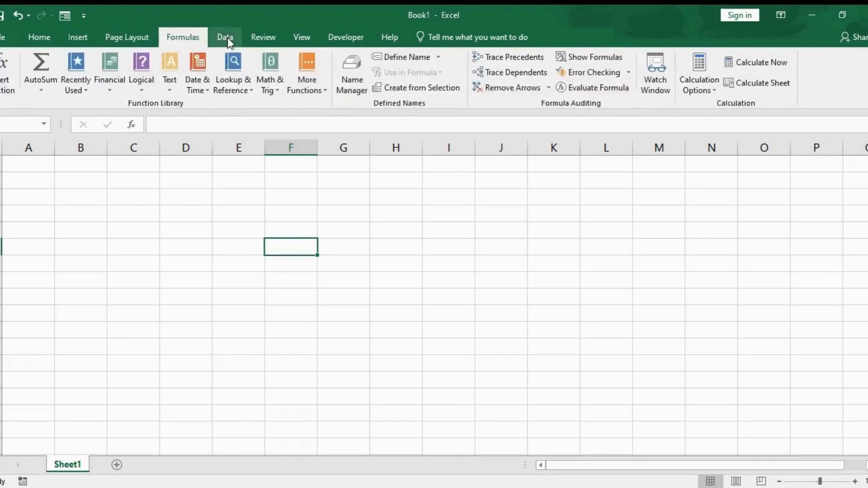
click(226, 37)
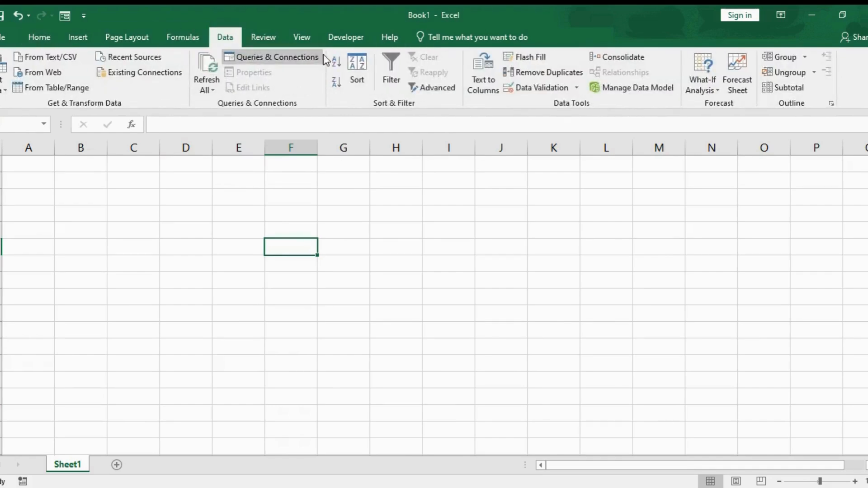
click(269, 40)
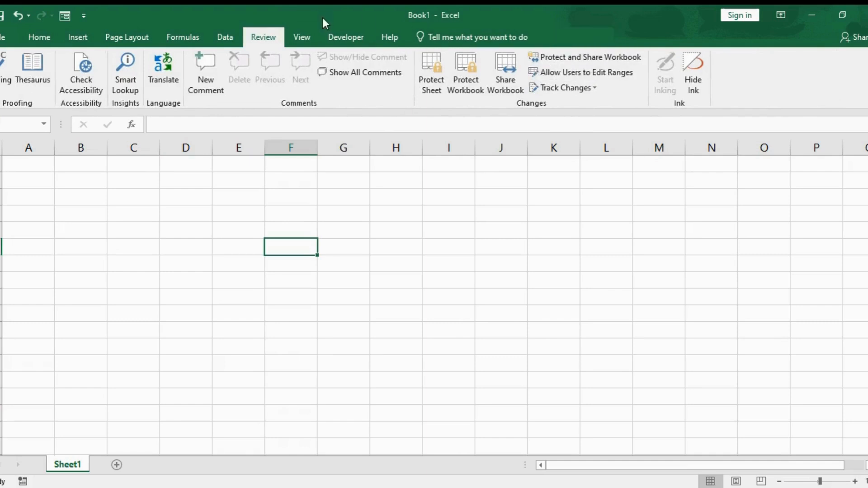
click(303, 38)
click(334, 40)
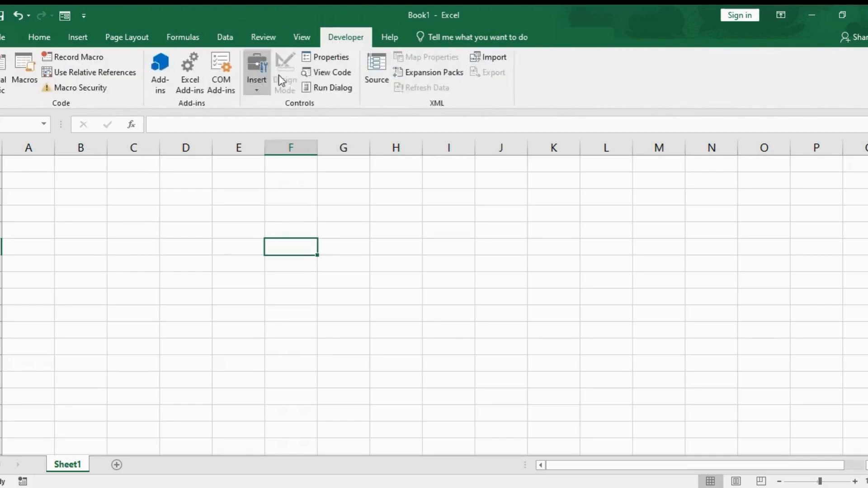
click(45, 42)
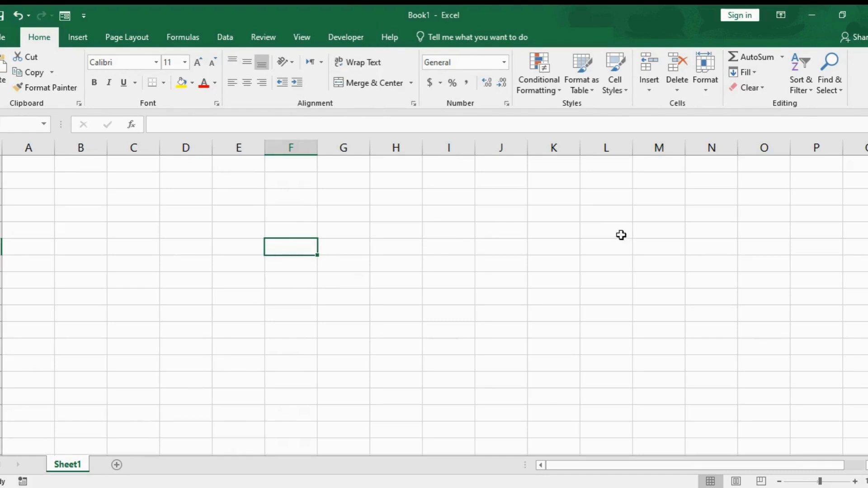
Set the ribbon to auto-hide and temporarily reveal it over the sheet.
click(781, 15)
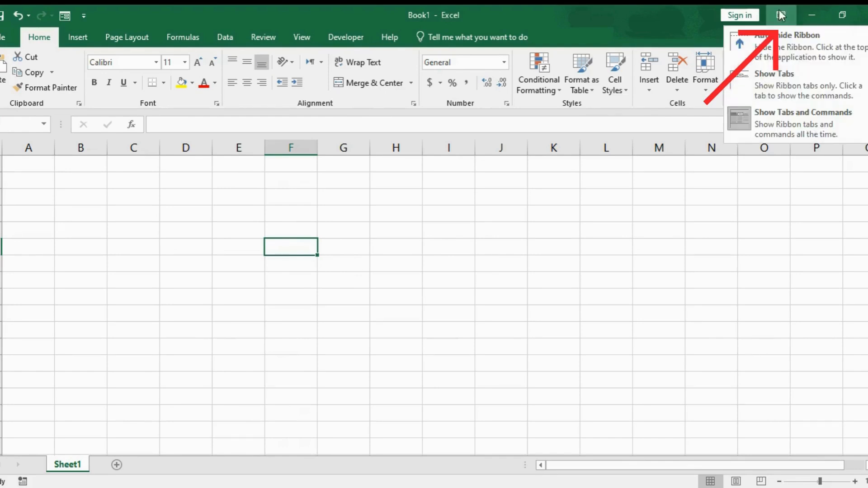
click(776, 45)
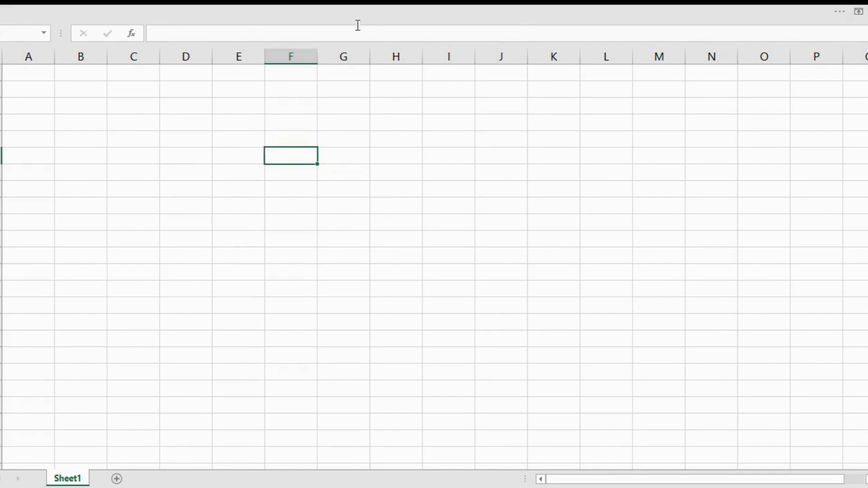
click(411, 5)
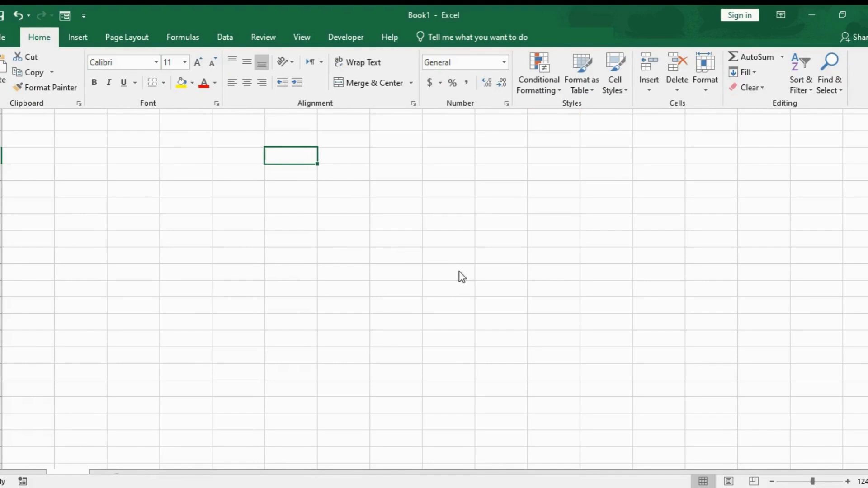
text(jsjsjs)
key(BackSpace)
key(BackSpace)
key(BackSpace)
key(BackSpace)
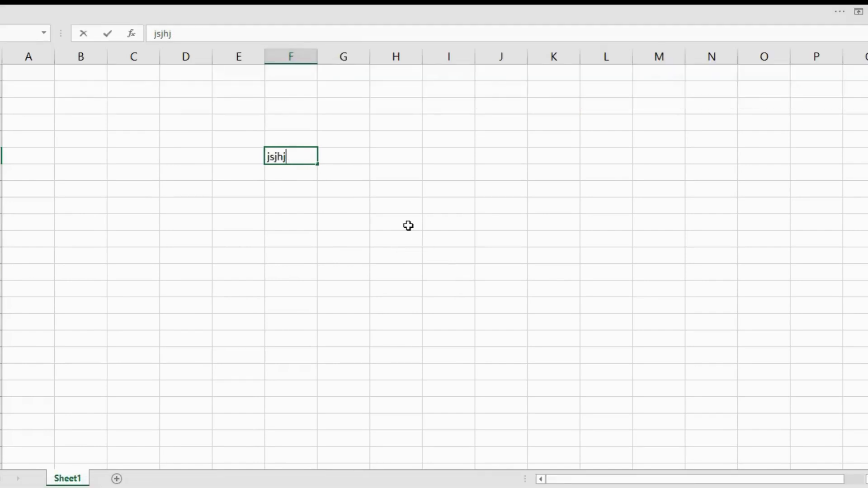
key(BackSpace)
key(BackSpace)
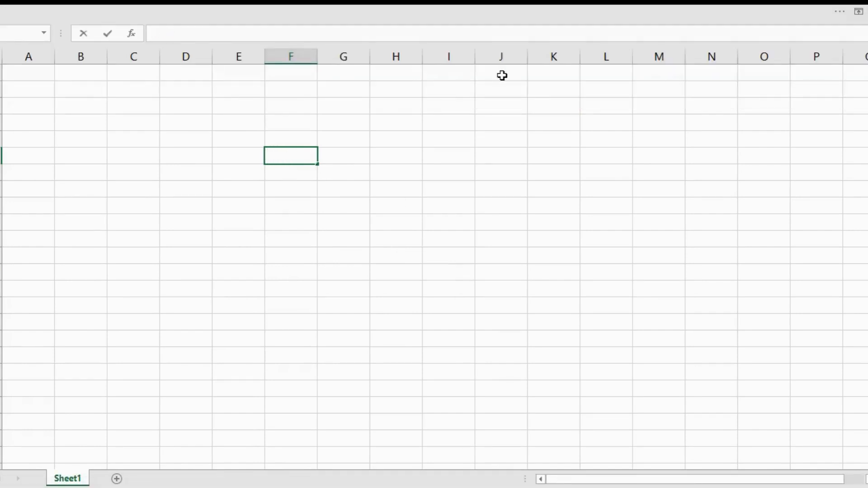
Restore the ribbon with the Show Tabs and Commands display option and leave the empty cell being edited.
click(858, 11)
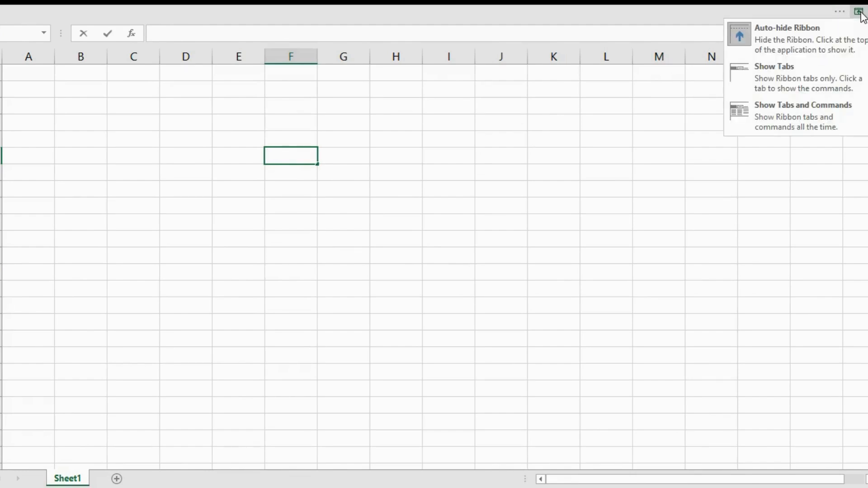
click(794, 114)
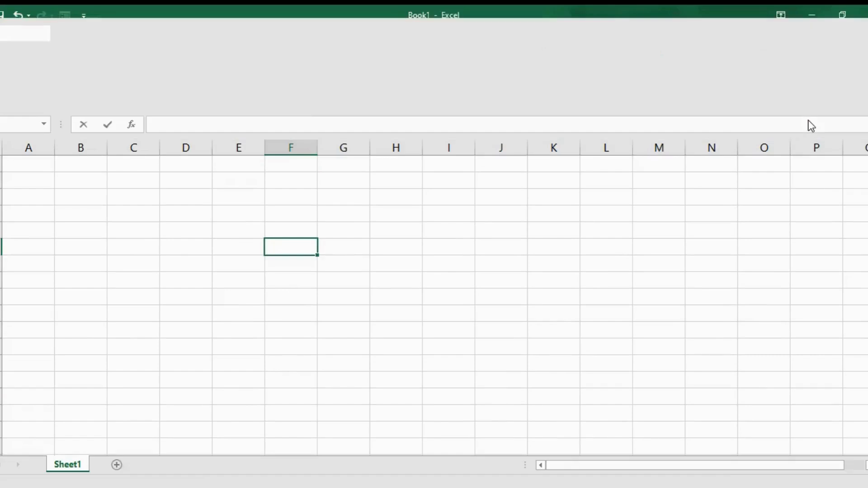
click(195, 230)
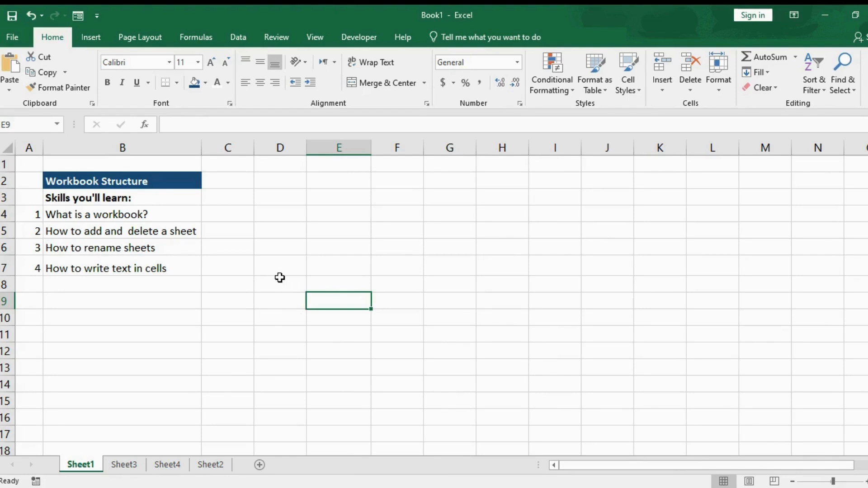
Insert a new worksheet directly after Sheet1 and delete it again.
click(206, 207)
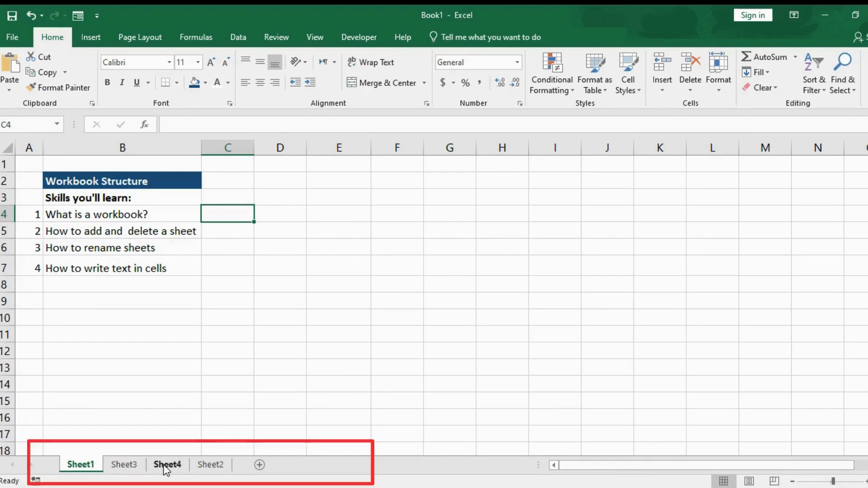
click(260, 465)
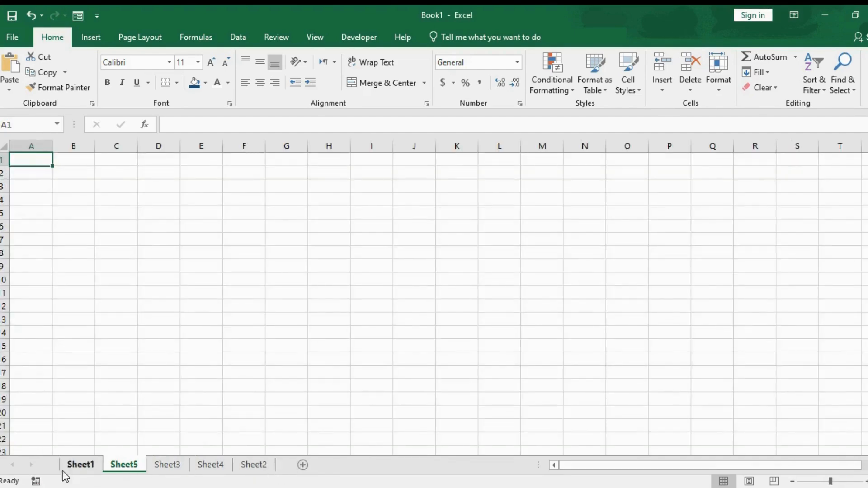
right_click(127, 466)
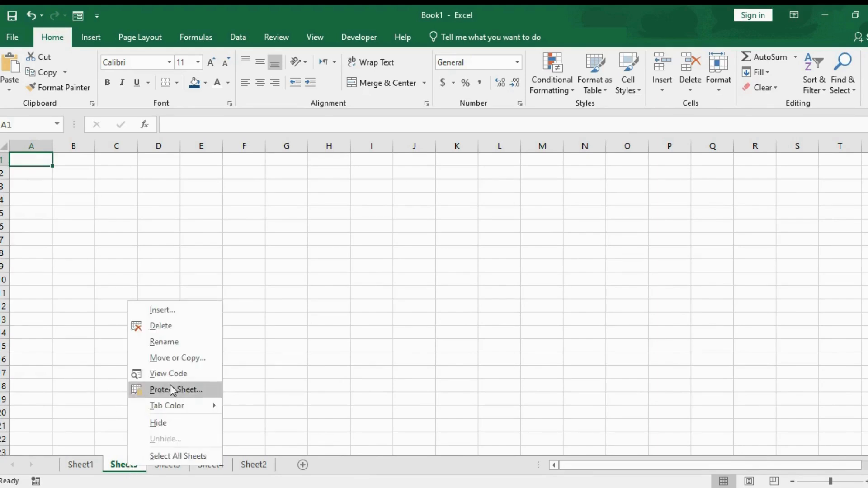
click(144, 329)
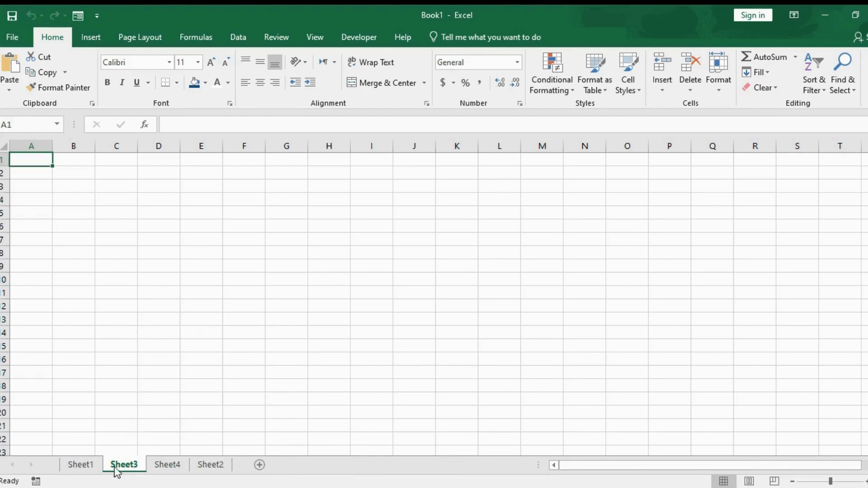
Rename the worksheet Sheet1 as "Achieve More".
click(84, 470)
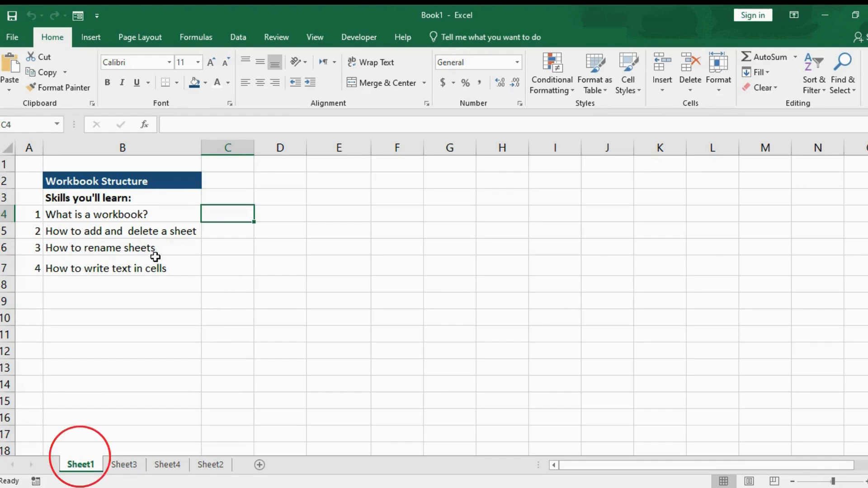
right_click(82, 468)
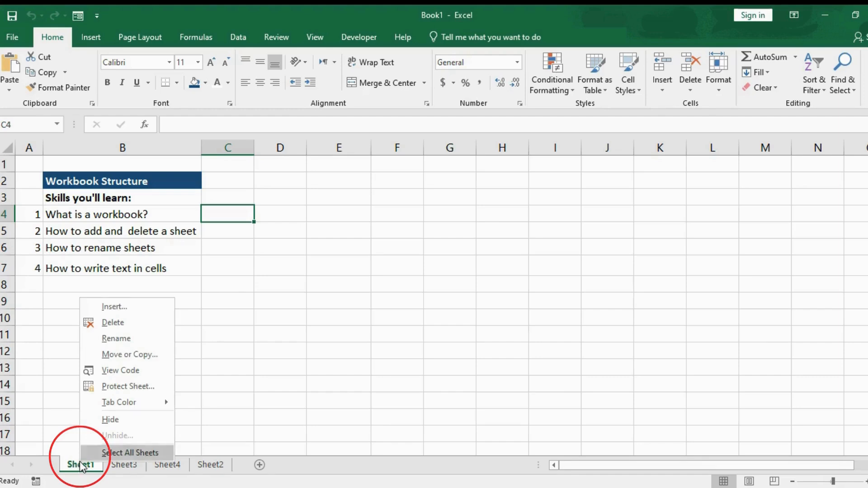
click(108, 345)
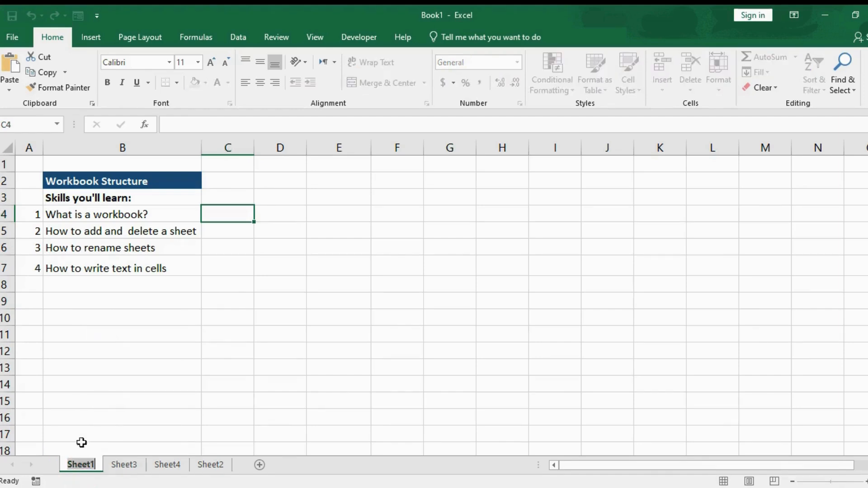
text(Achieve N)
key(BackSpace)
text(More)
key(Return)
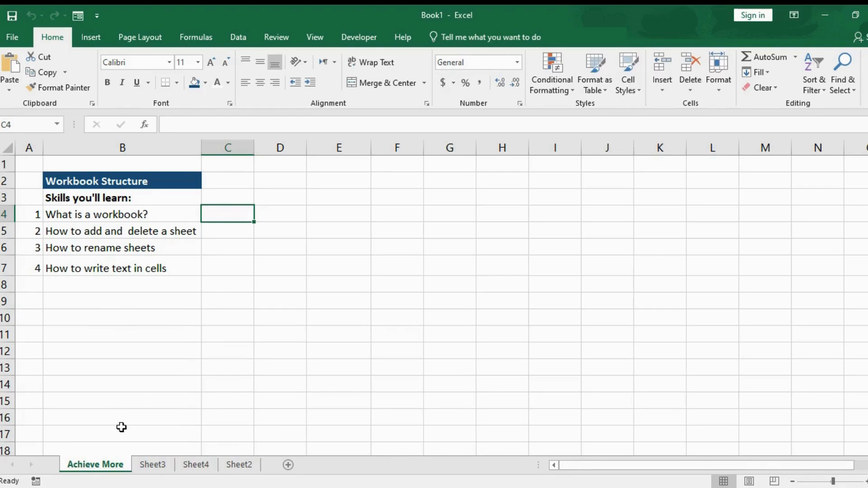
Enter the text "Achive MoRE" in cell E5 of the Achieve More sheet.
click(266, 225)
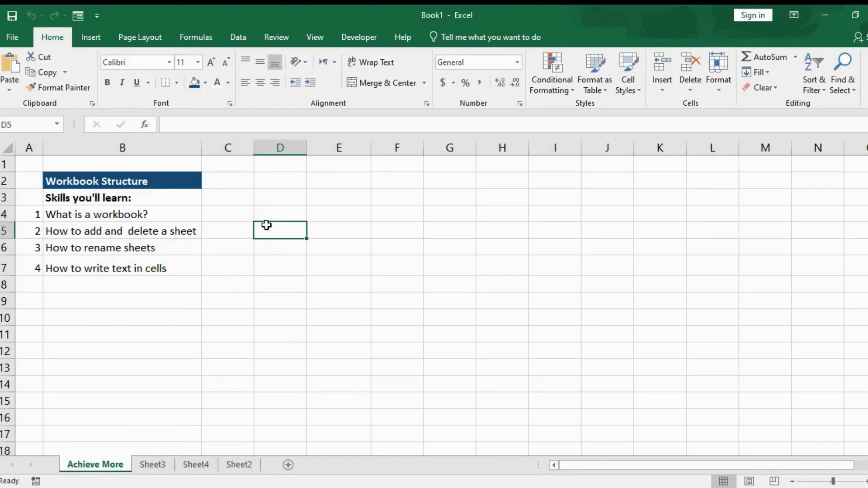
click(352, 224)
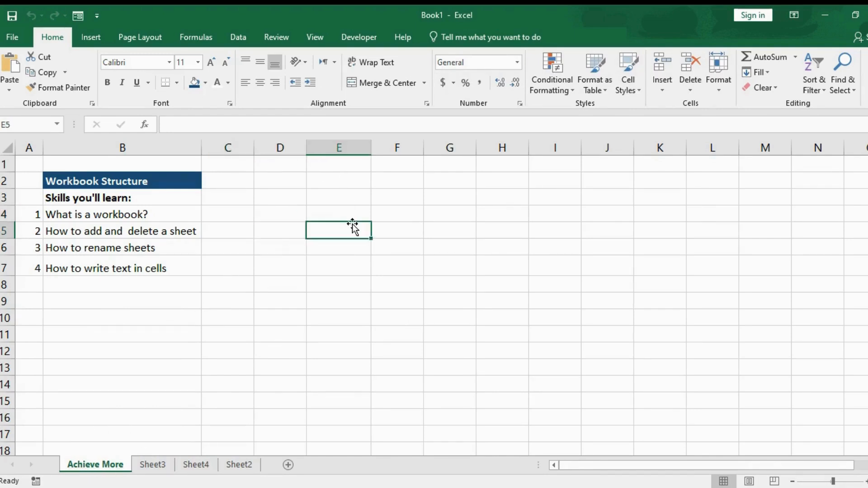
click(341, 255)
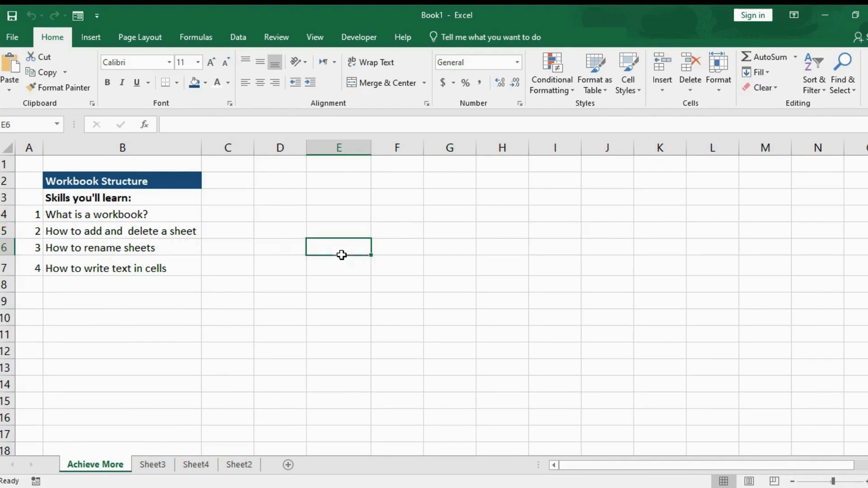
click(335, 228)
text(Achi)
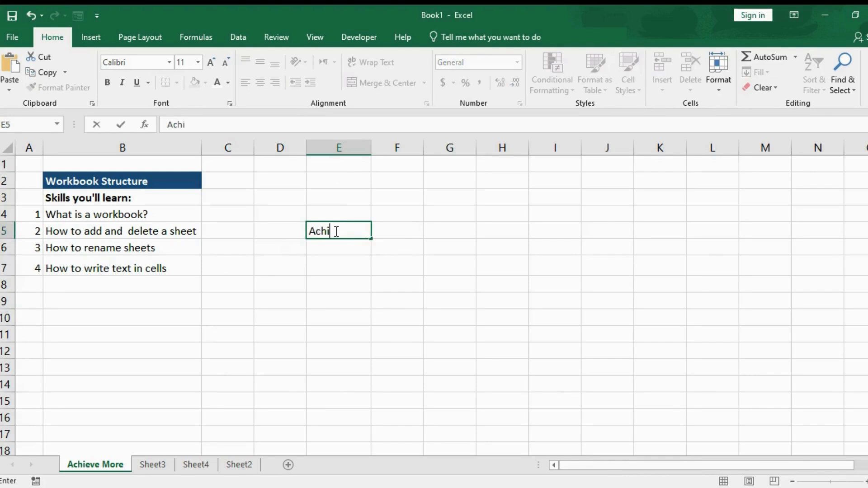
text(ve MoRE)
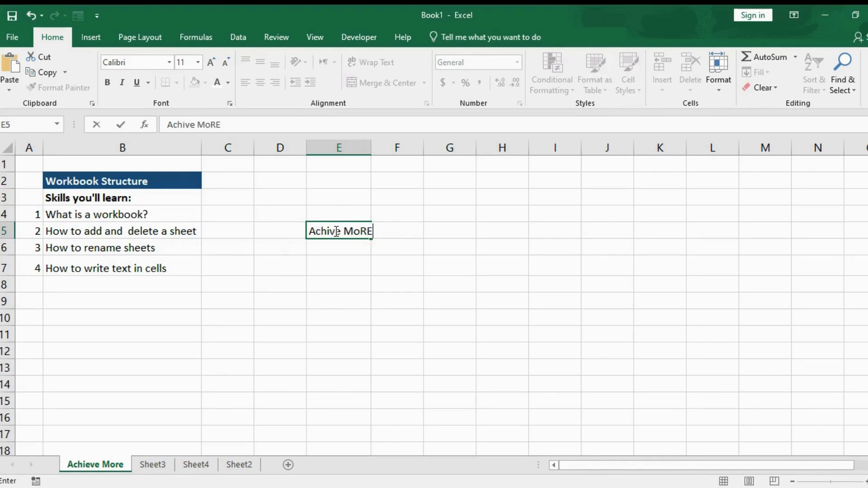
key(Return)
Move the active cell from E5 down to E7, across to F7 and back to E7.
click(335, 231)
key(Down)
key(Down)
key(Right)
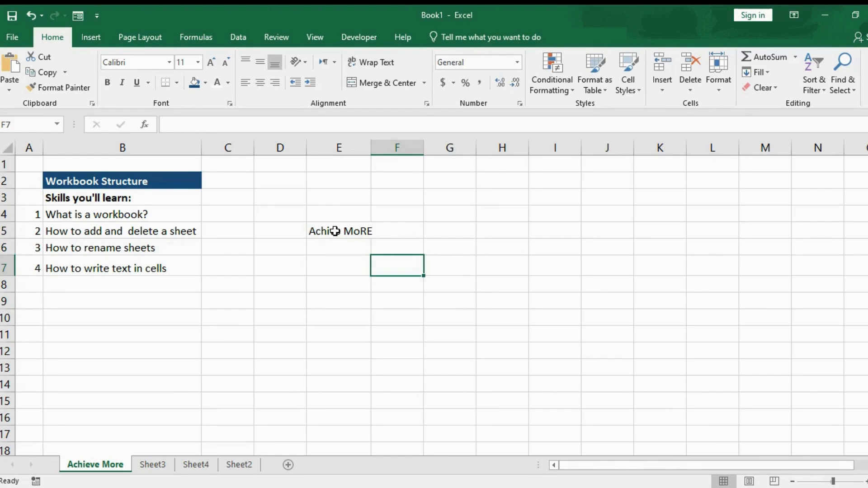
key(Left)
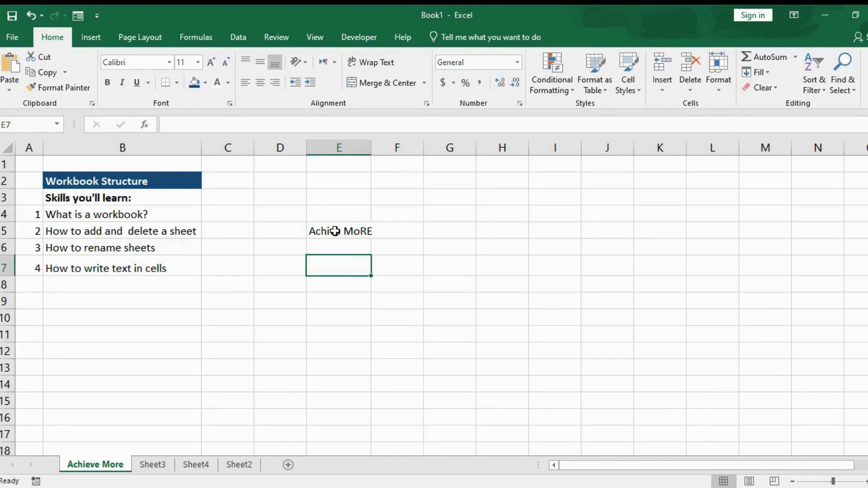
Enter the text "This is an example" in cell E7 of the Achieve More sheet.
text(This is an)
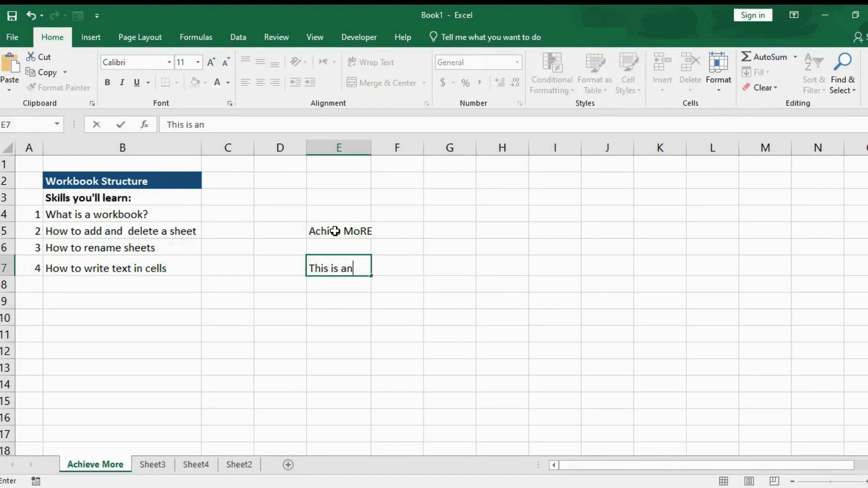
text( example)
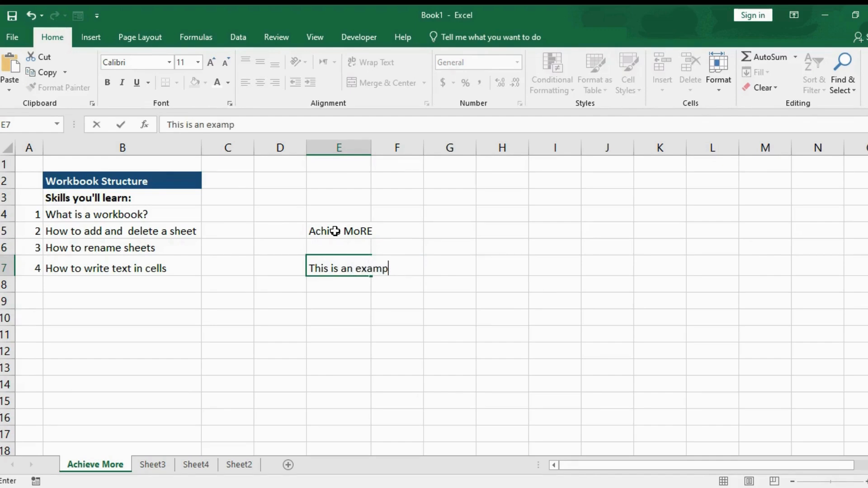
click(349, 295)
scroll(709, 311, down, 7)
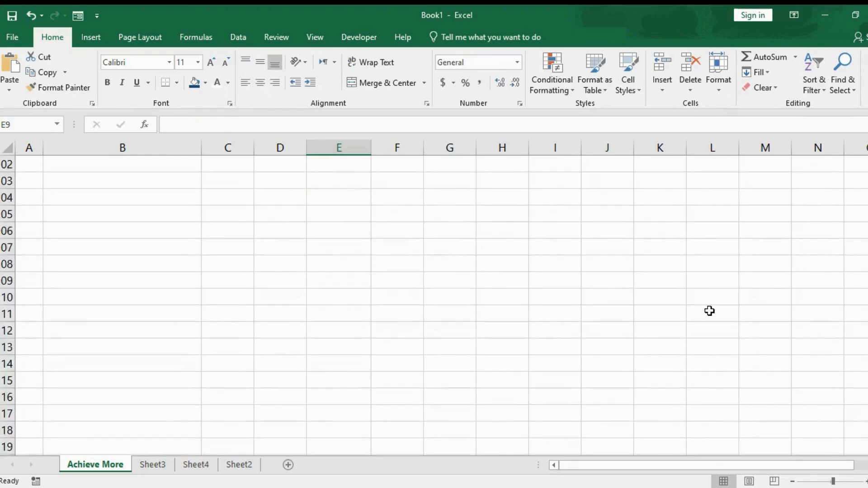
scroll(709, 311, down, 9)
scroll(709, 311, up, 17)
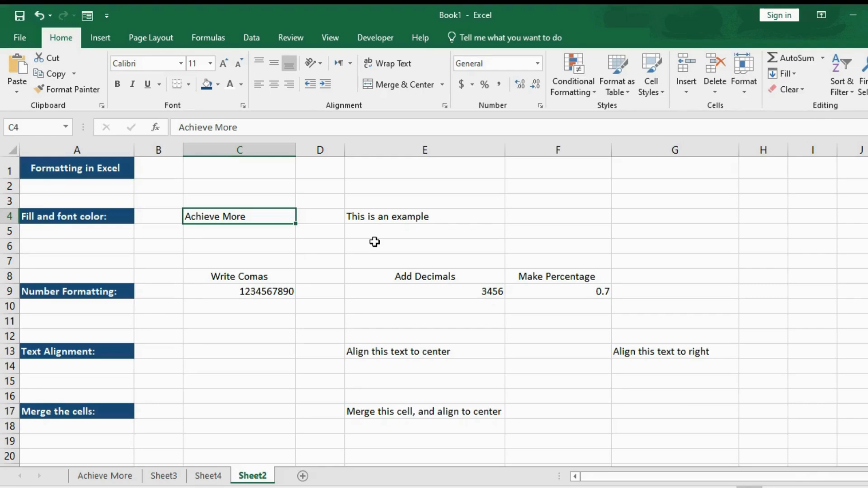
Try a red font color and a darker green font color on "Achieve More" in cell C4 of Sheet2.
click(247, 228)
click(220, 212)
click(242, 85)
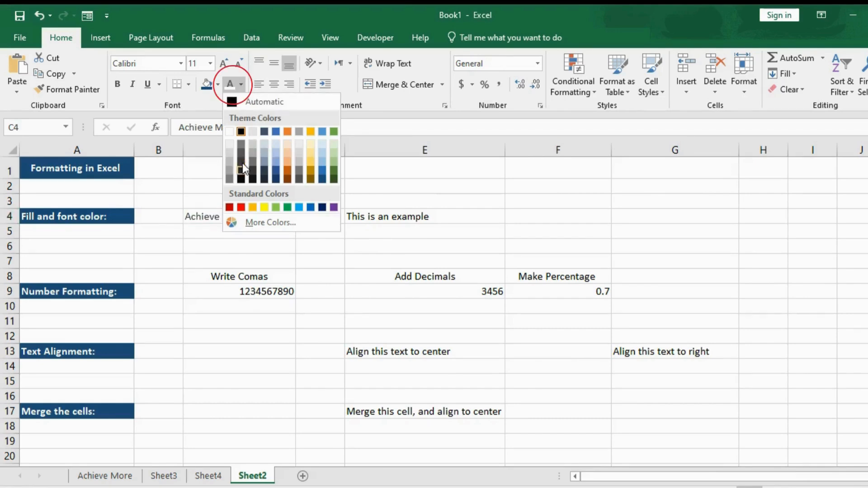
click(241, 207)
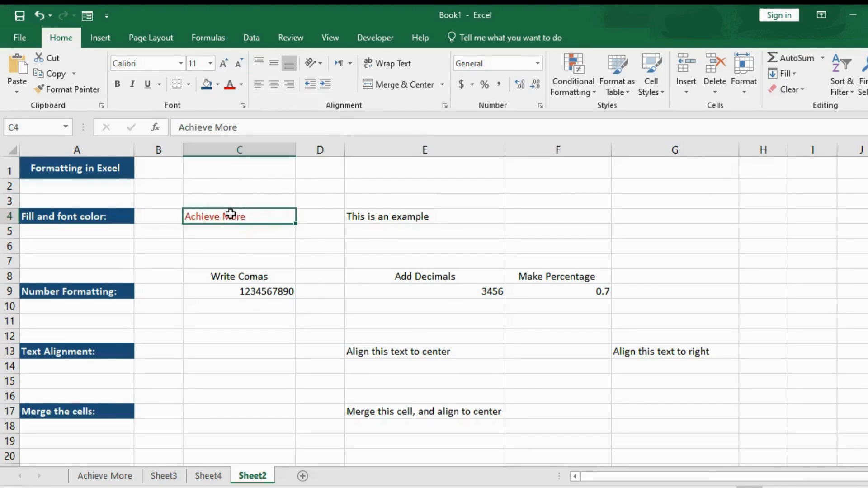
click(241, 85)
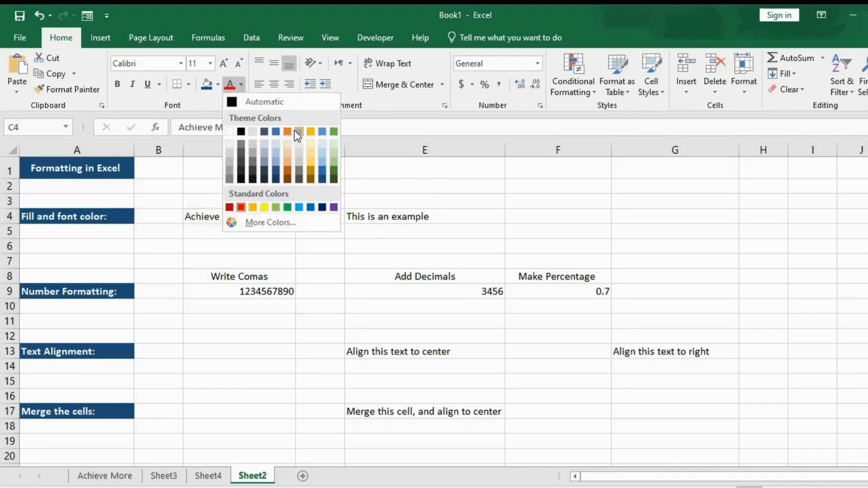
click(333, 172)
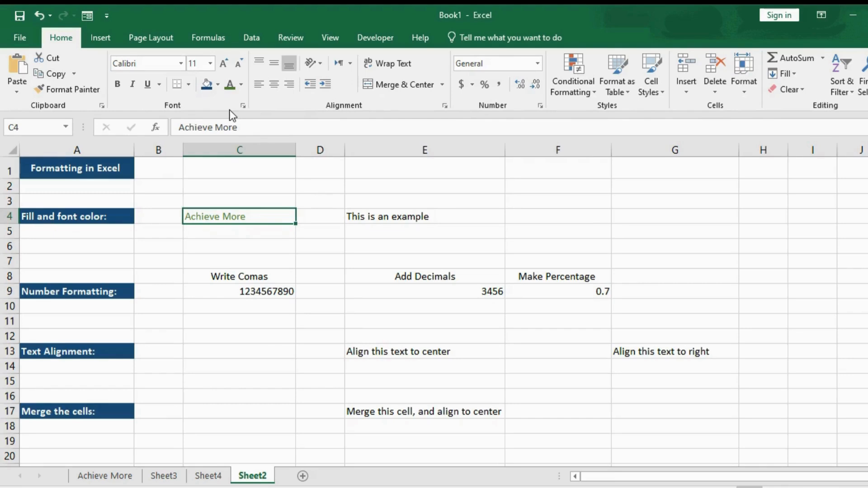
Fill cell C4 with the blue theme color.
click(208, 86)
click(217, 85)
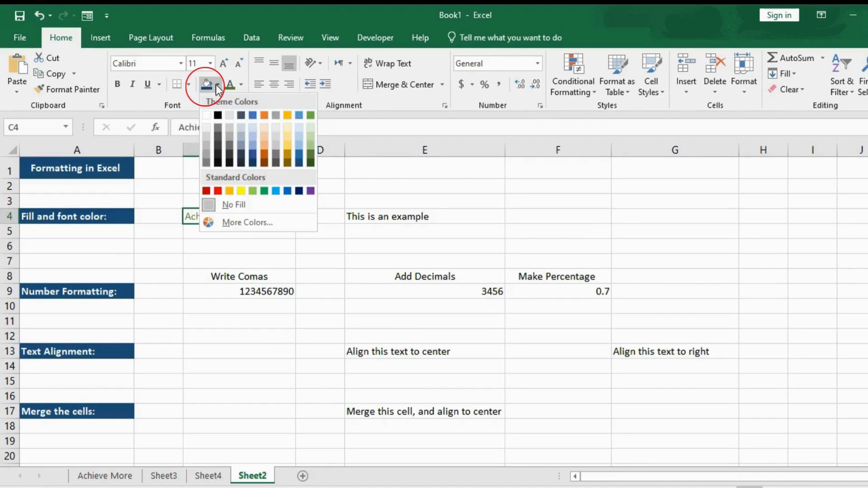
click(252, 116)
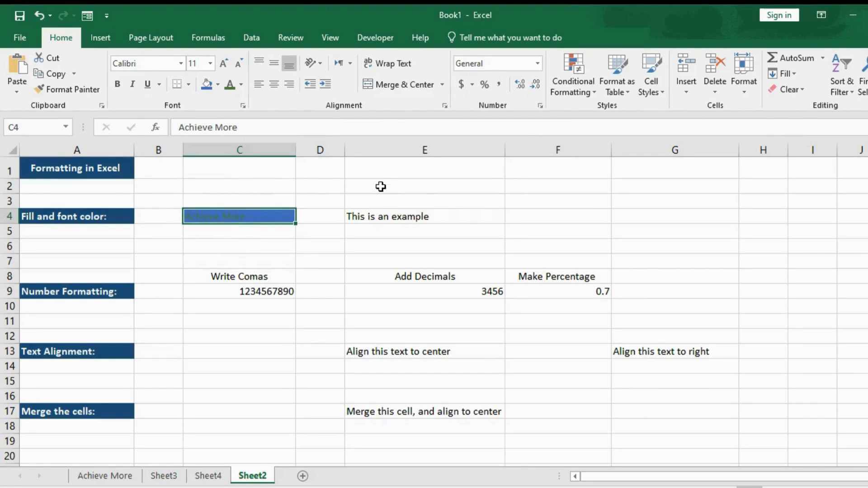
Format cell E4, "This is an example", with a white font color and a blue fill.
drag(398, 258, 379, 216)
click(379, 217)
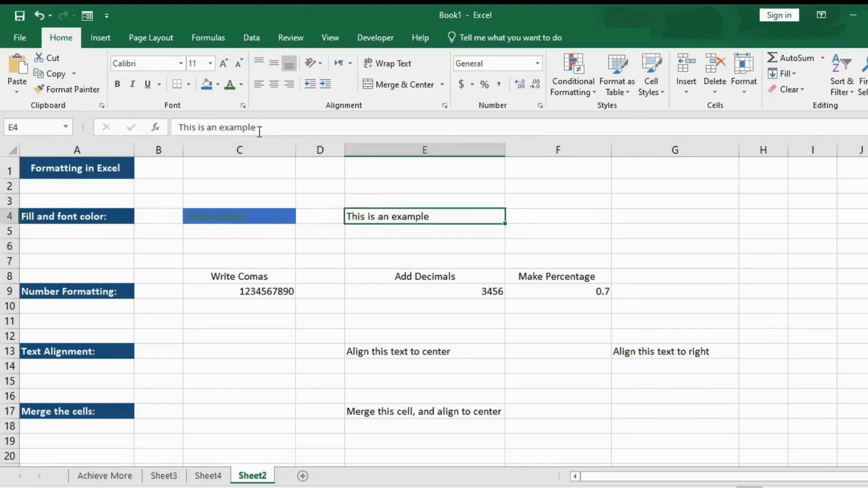
click(242, 84)
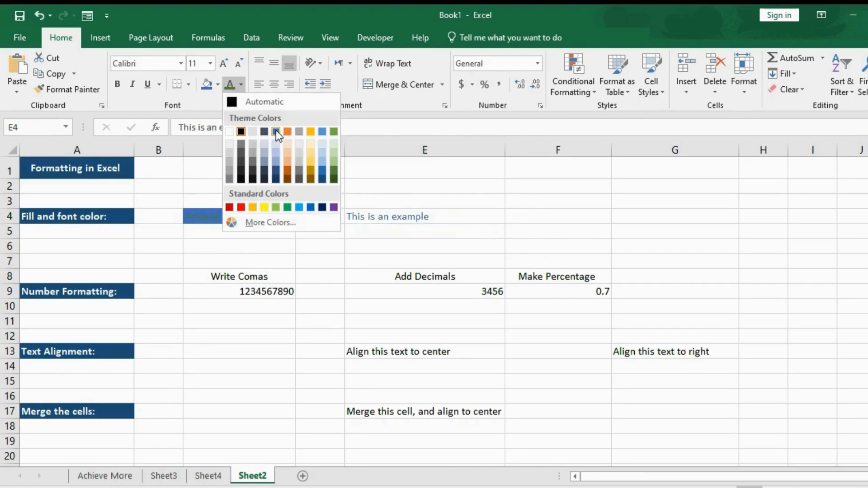
click(230, 131)
click(206, 84)
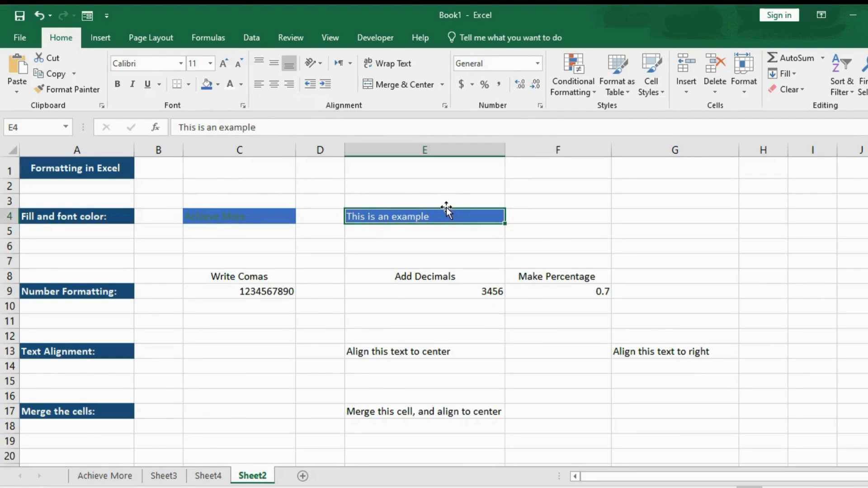
Set the font color of "Achieve More" in cell C4 to white.
click(259, 215)
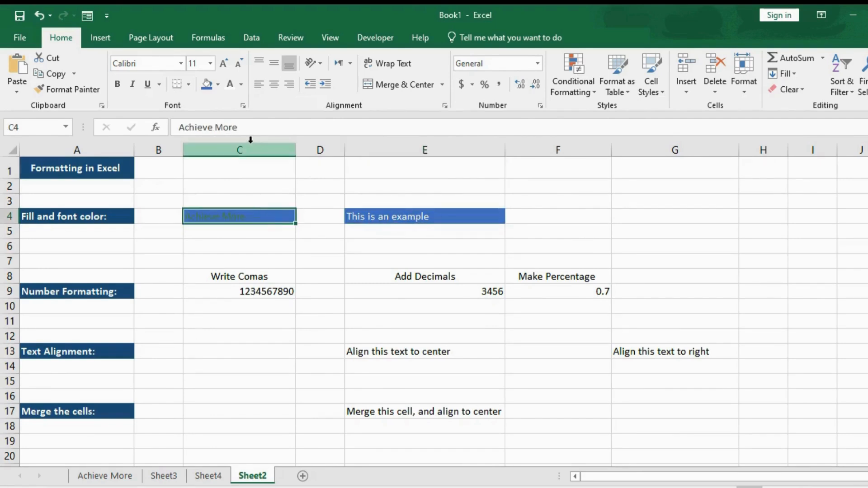
click(241, 85)
click(230, 131)
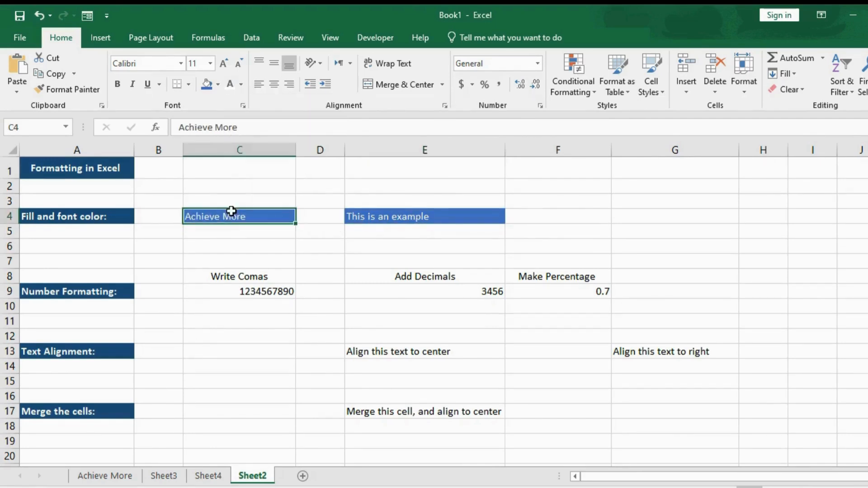
Make the text in cells C4 and E4 bold.
click(117, 84)
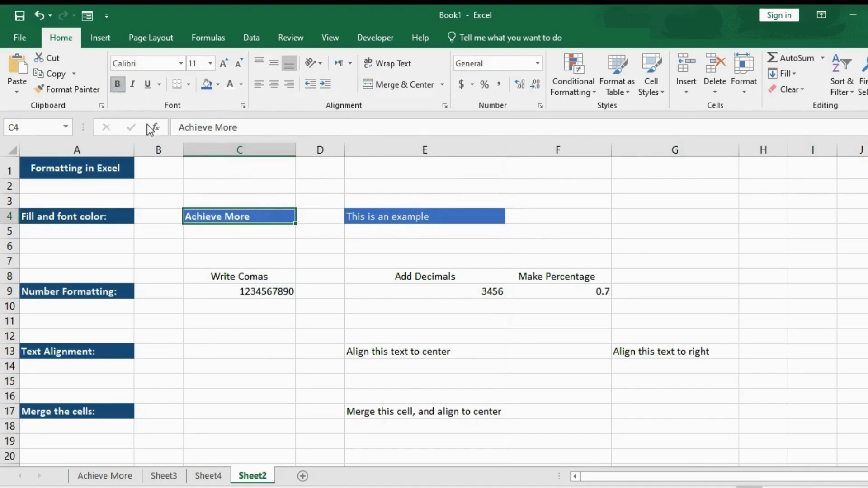
click(375, 221)
click(118, 84)
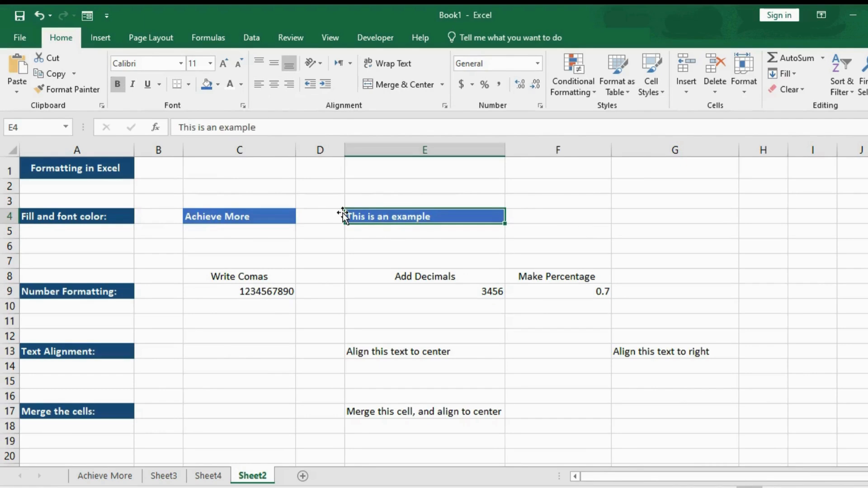
Set the font color of "Achieve More" in cell C4 to a light gold theme shade.
click(247, 218)
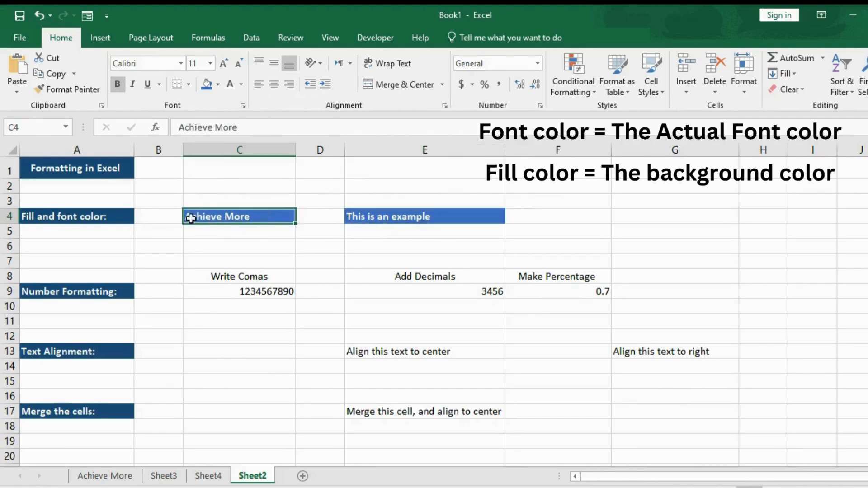
click(241, 85)
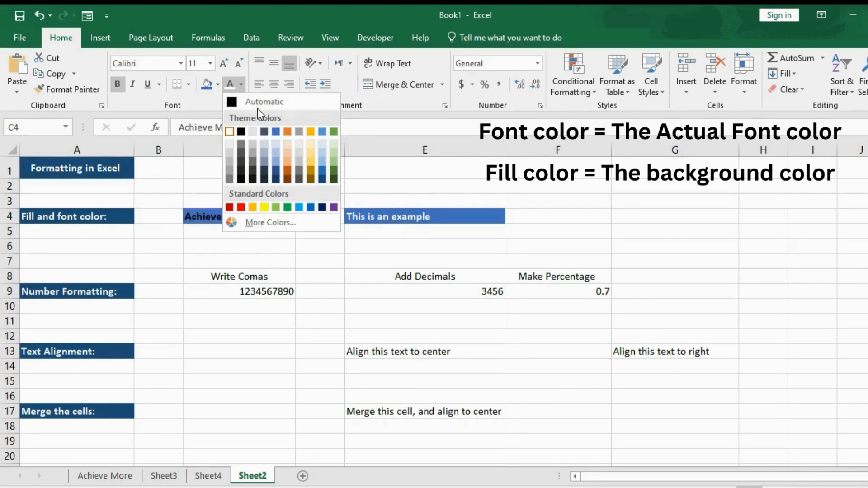
click(310, 154)
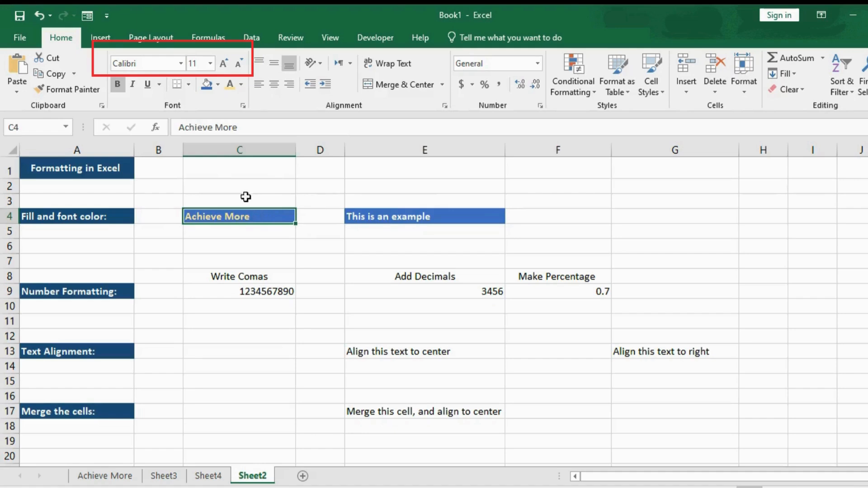
Show the available fonts for cell C4, increase its font size to 12 and return it to 11.
click(179, 64)
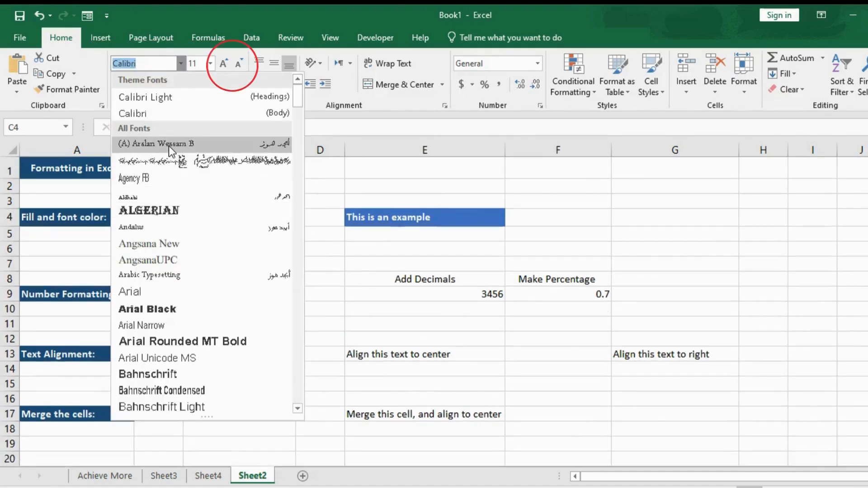
click(223, 63)
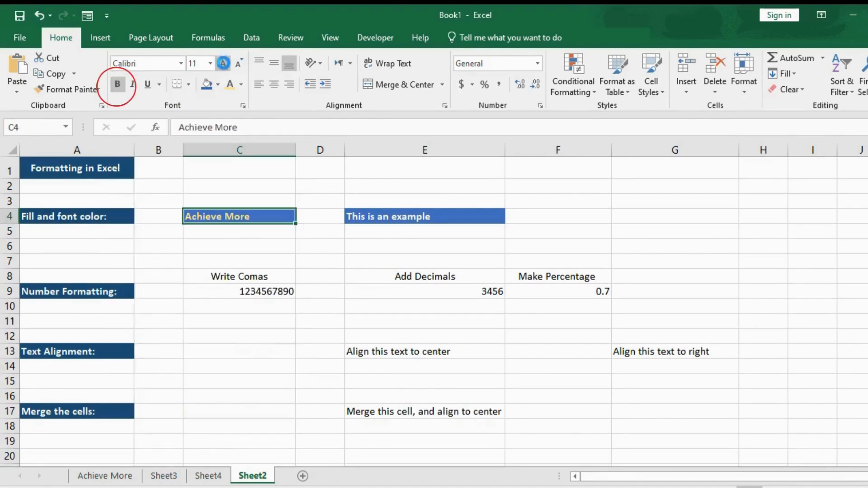
click(224, 64)
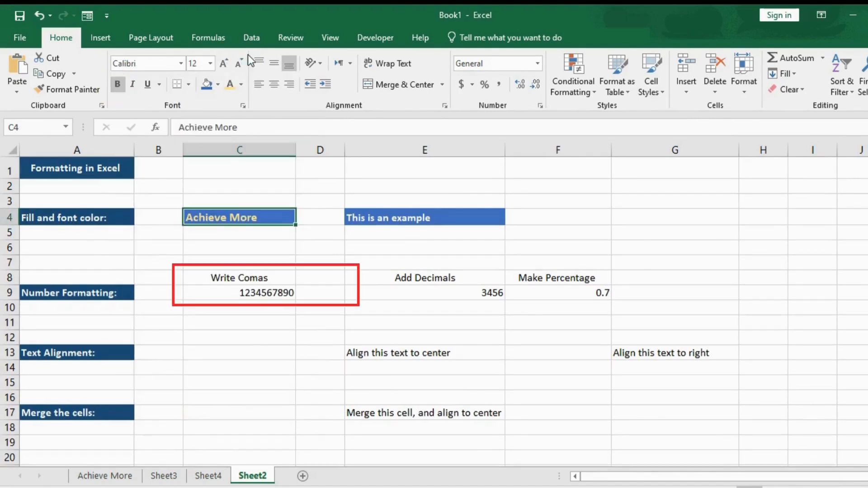
click(242, 61)
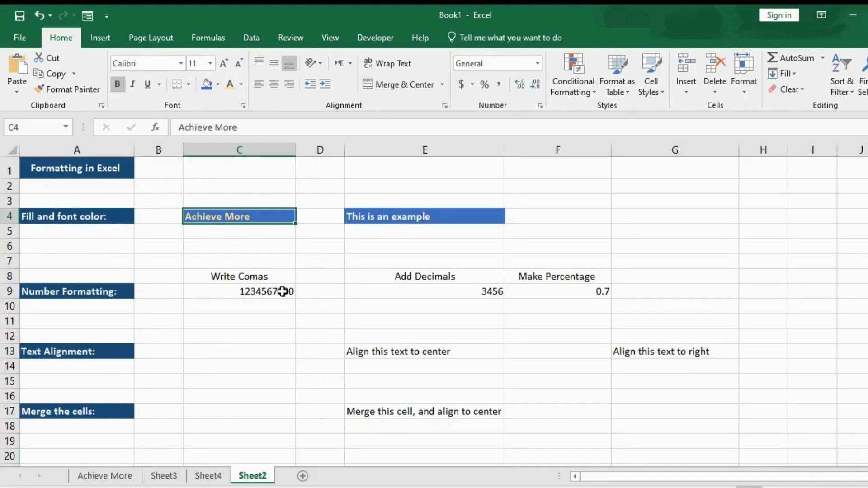
Apply the comma style to the number in cell C9 under Write Comas.
click(238, 294)
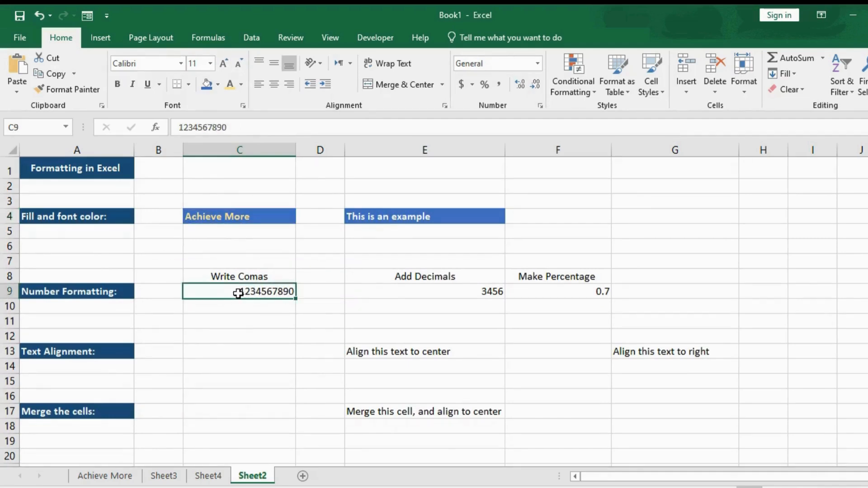
click(499, 87)
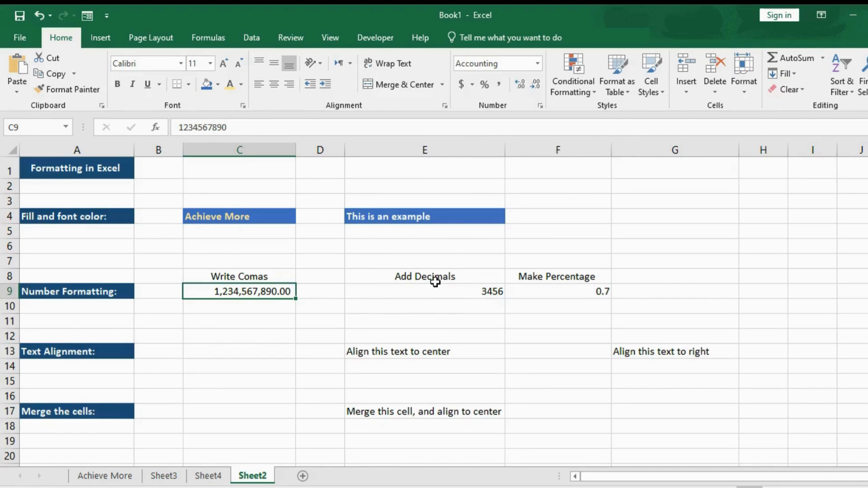
Vary the number of decimal places shown in cell E9 under Add Decimals, ending with two decimals.
click(463, 290)
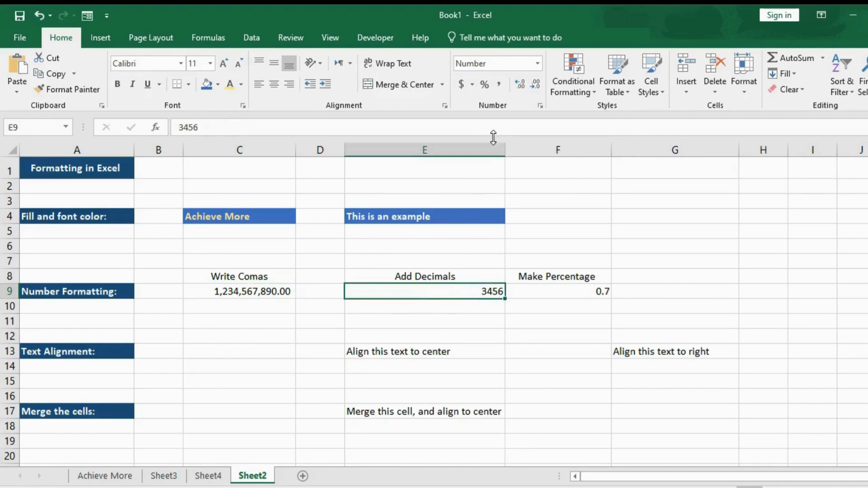
click(519, 83)
click(520, 85)
click(520, 85)
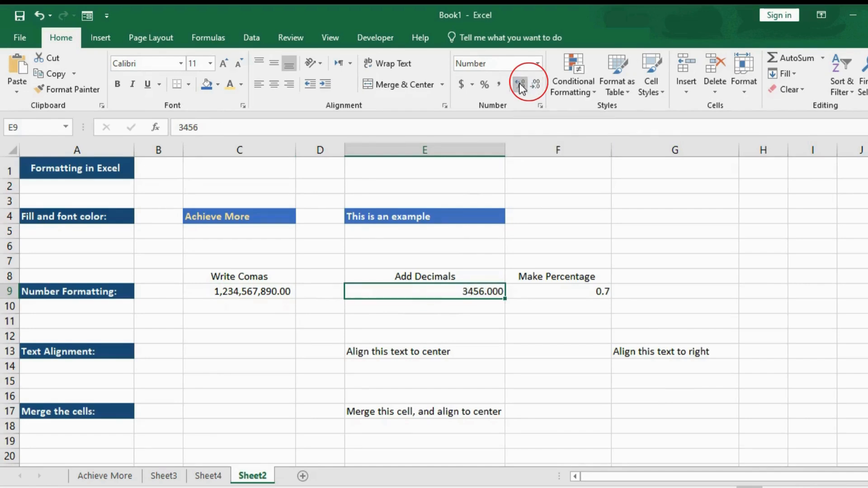
click(535, 85)
click(535, 85)
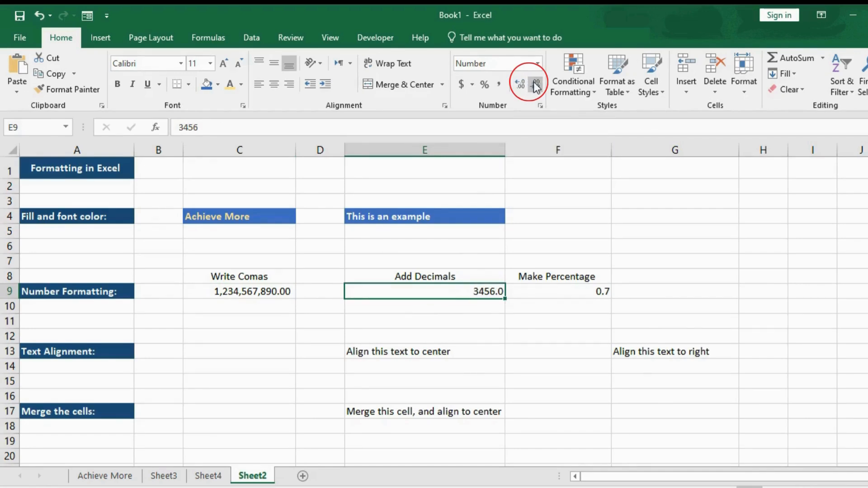
click(534, 84)
double_click(520, 86)
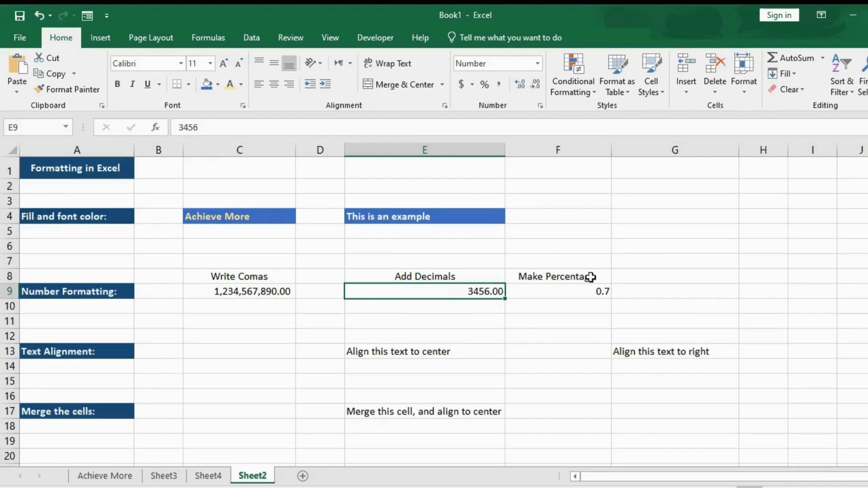
Format the value in cell F9 under Make Percentage as a percentage.
click(571, 291)
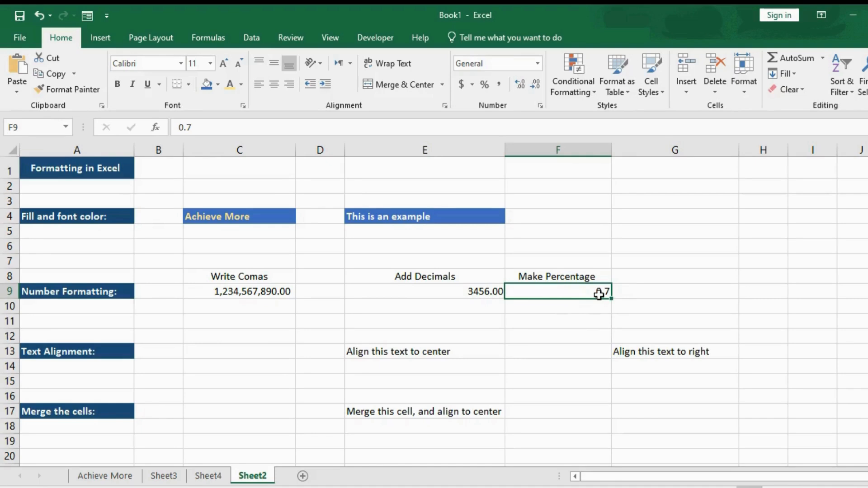
click(481, 86)
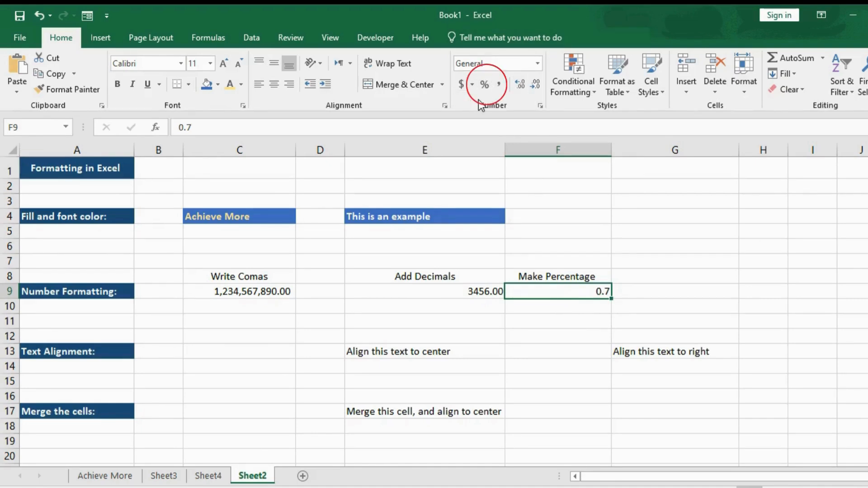
click(484, 86)
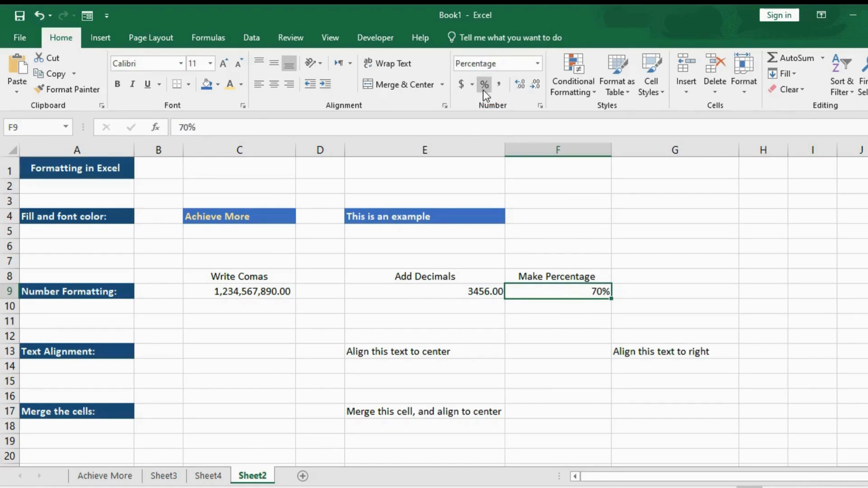
Review the number formatting applied in row 9 by selecting cells E9, D9 and C9.
click(452, 291)
click(299, 294)
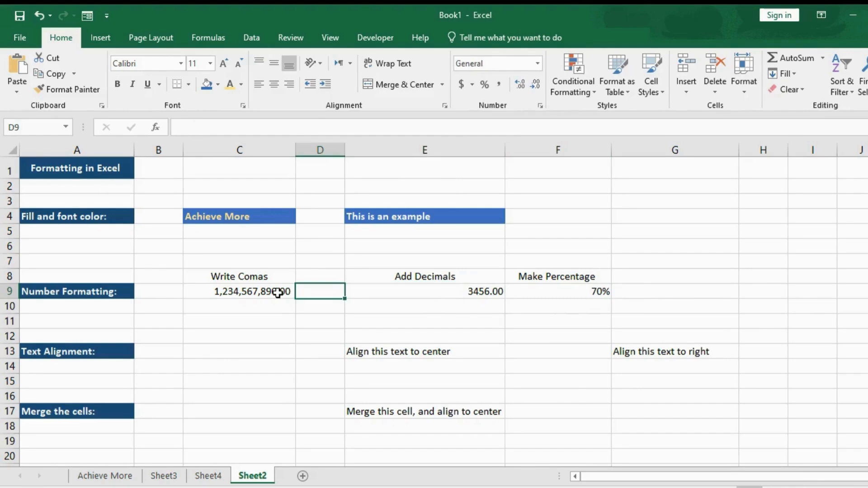
click(277, 292)
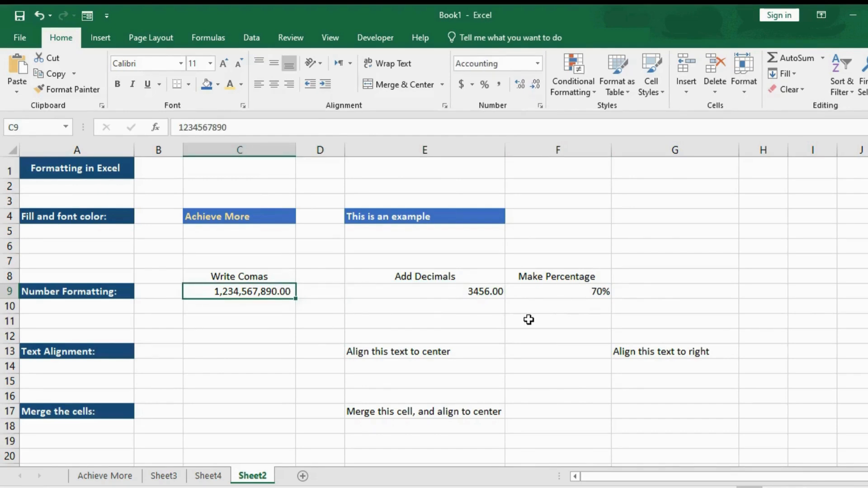
click(460, 295)
click(515, 293)
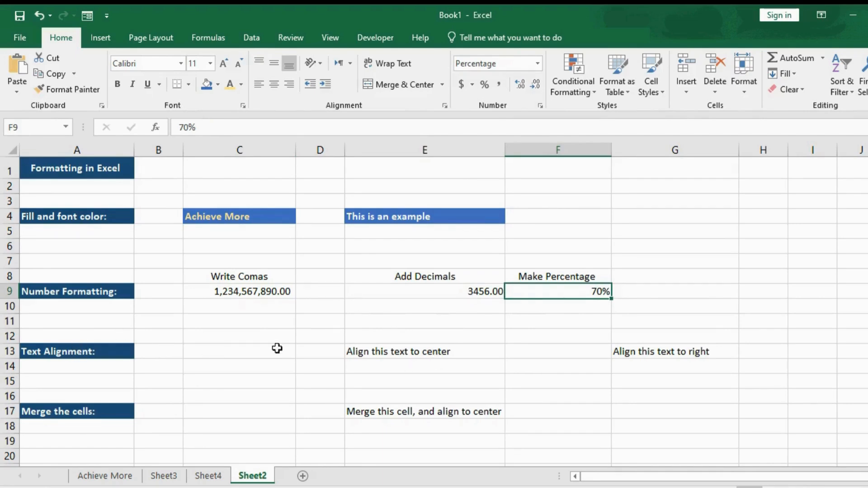
Write "Align this text to center" in cell E14, directly below the same text in E13.
click(386, 355)
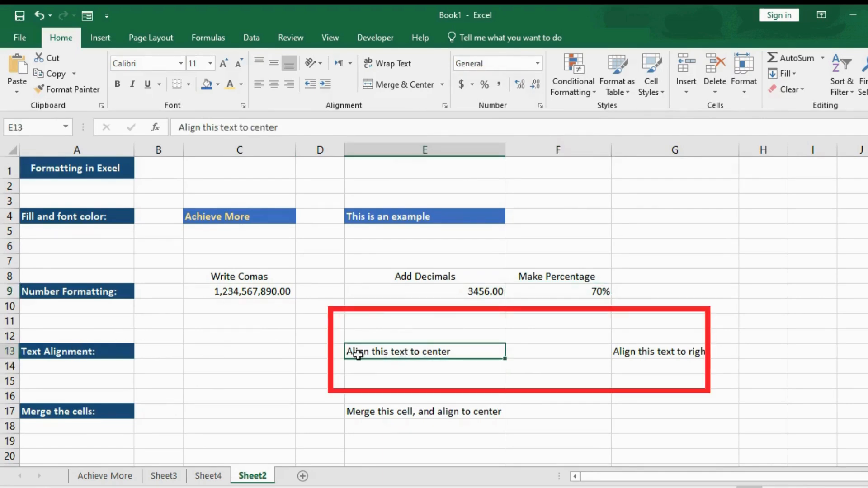
click(368, 366)
text(Aligm)
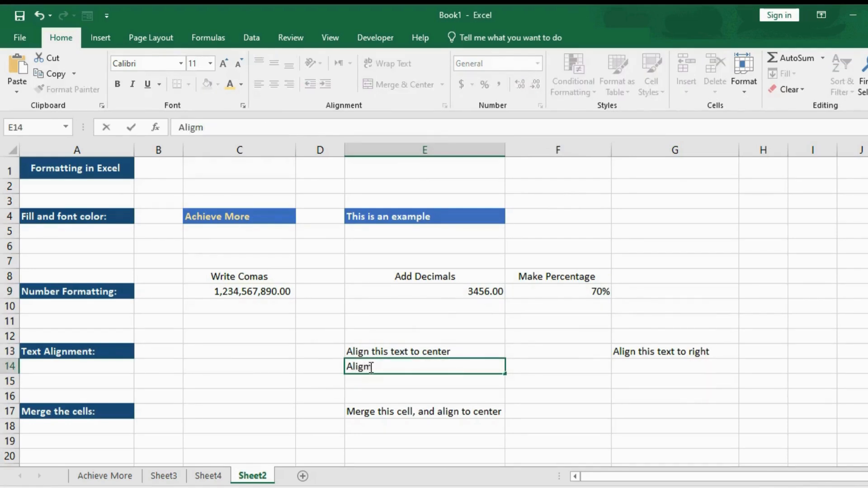
key(BackSpace)
text(n)
click(547, 363)
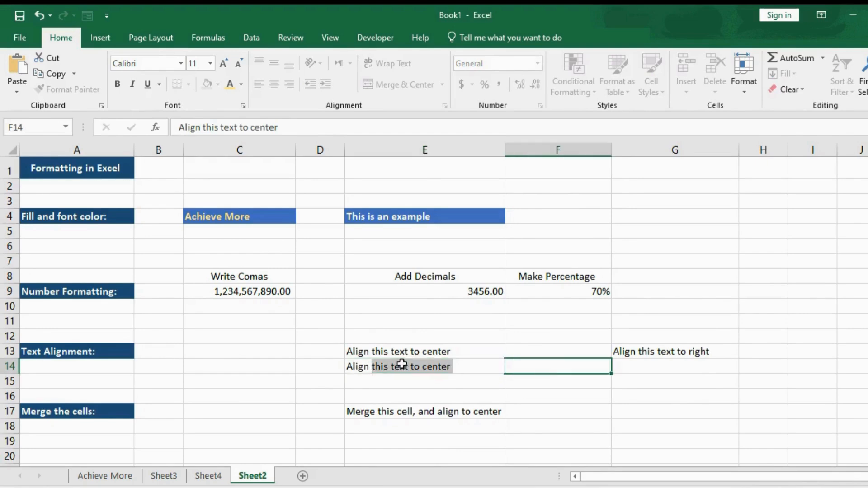
Center the text in cell E13 both vertically and horizontally, and right-align the text in cell G13.
click(428, 351)
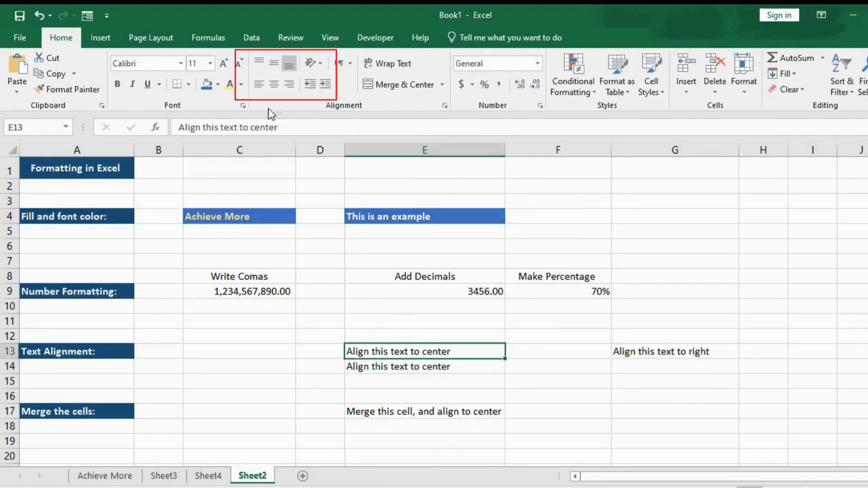
click(275, 63)
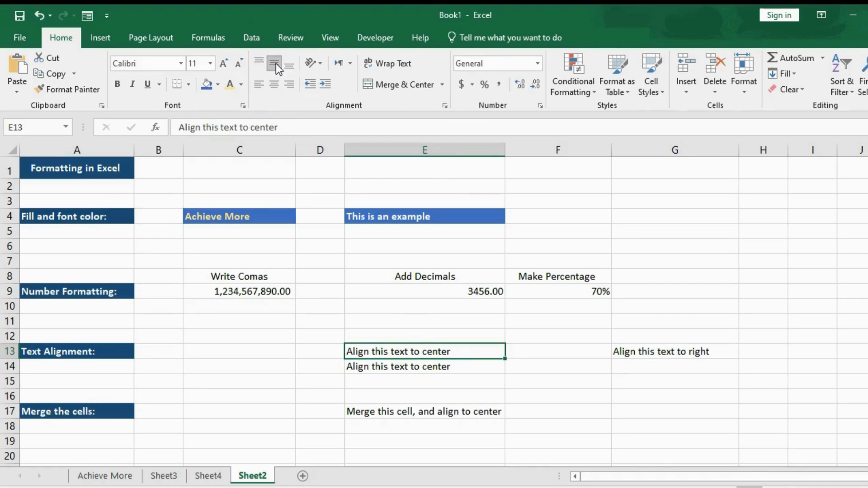
click(276, 89)
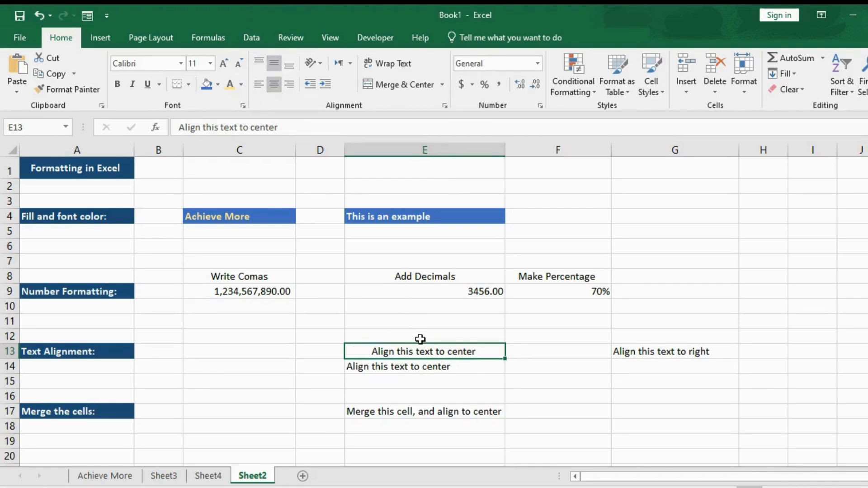
click(641, 353)
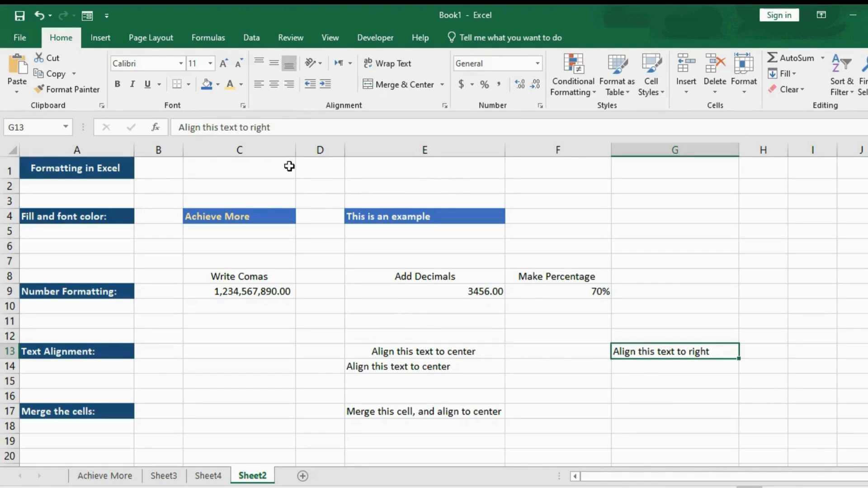
click(293, 90)
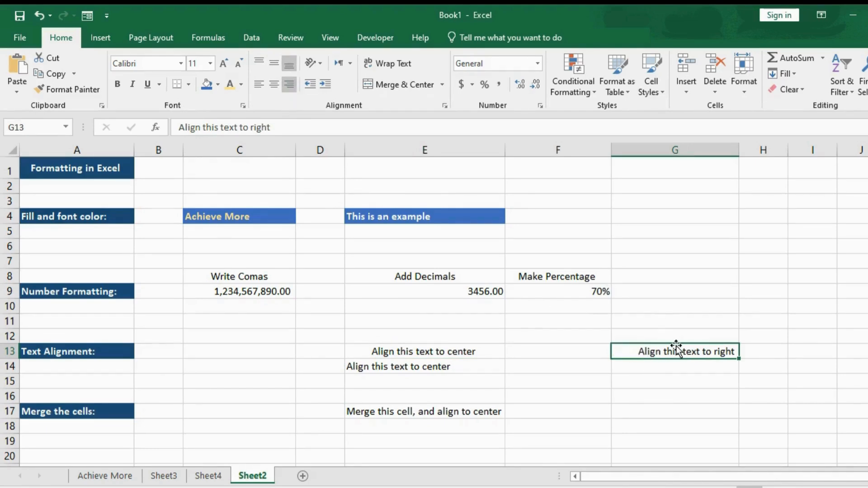
Merge and center the range E17:F19 containing "Merge this cell, and align to center".
click(408, 423)
drag(349, 411, 546, 446)
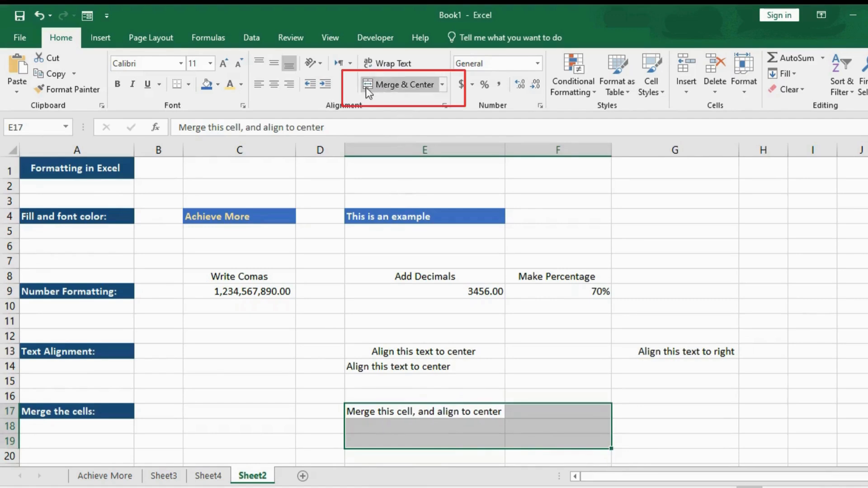
click(402, 84)
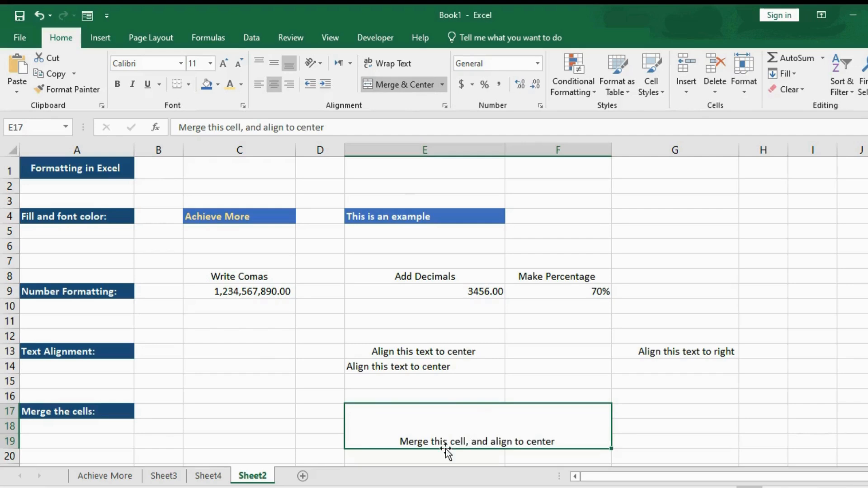
click(442, 85)
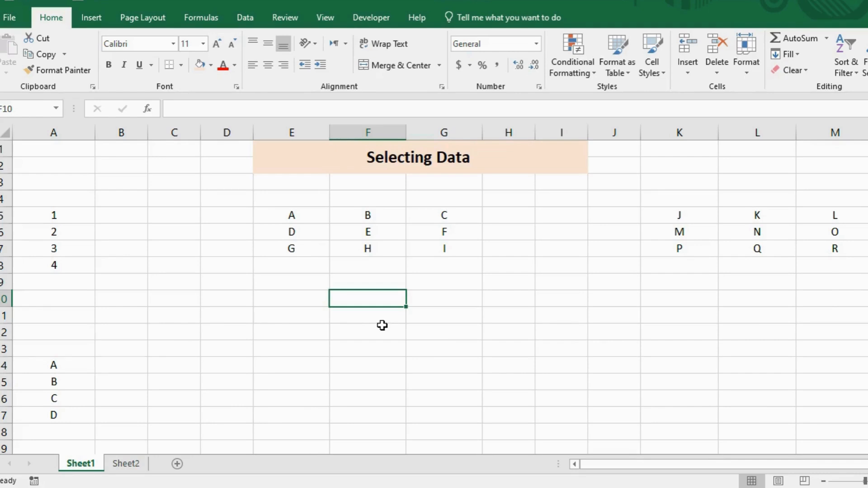
Select single cells one after another on the Selecting Data sheet, ending with cell E5.
click(314, 284)
shift+click(434, 352)
click(284, 310)
click(290, 215)
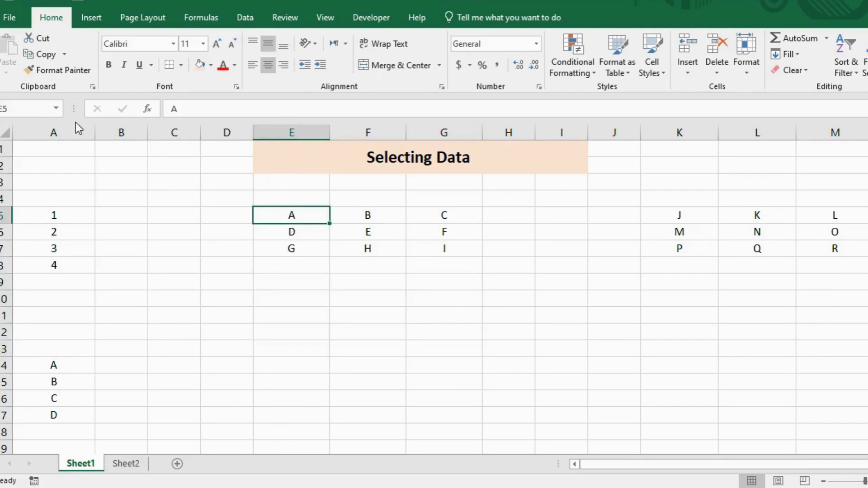
Select the letter blocks E5:G7 and K5:M7 separately, one at a time.
drag(293, 215, 434, 249)
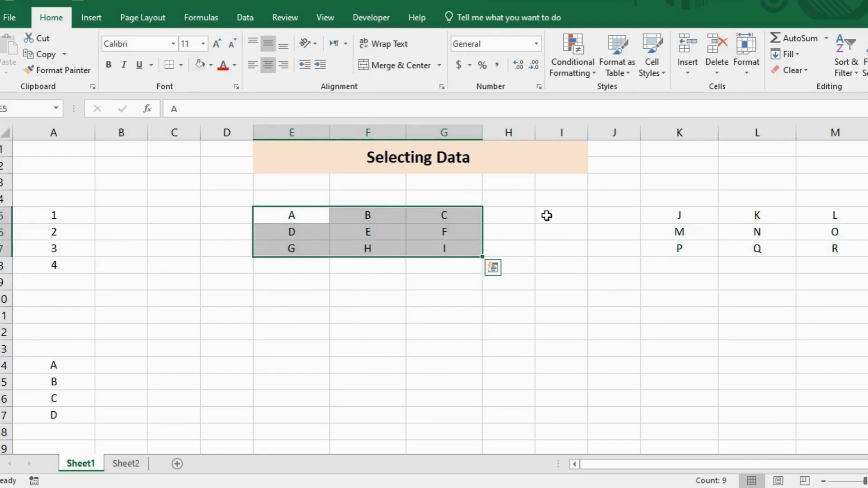
click(694, 222)
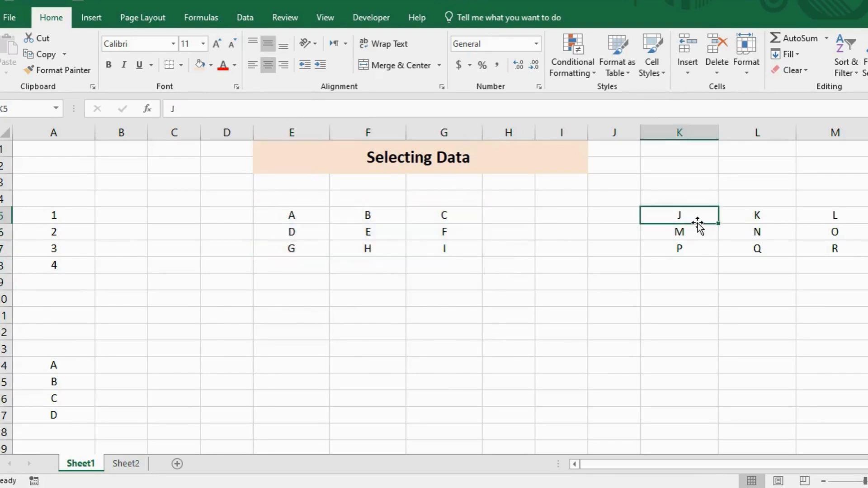
drag(318, 216, 448, 246)
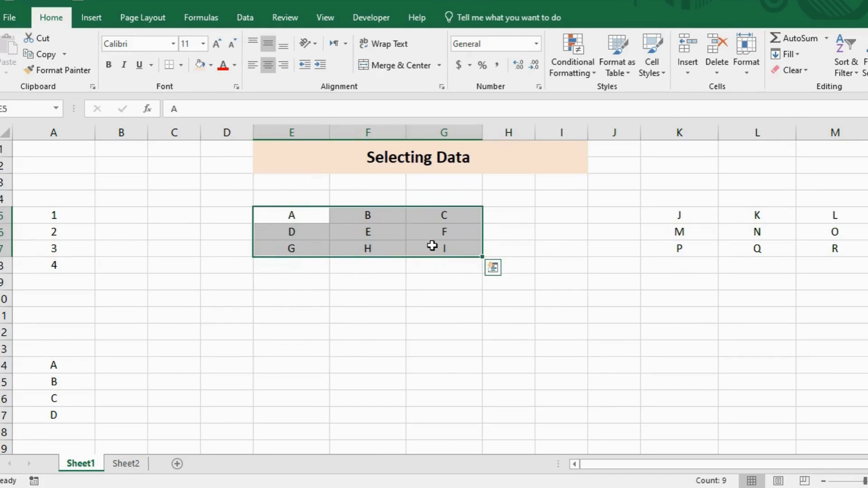
drag(677, 216, 818, 244)
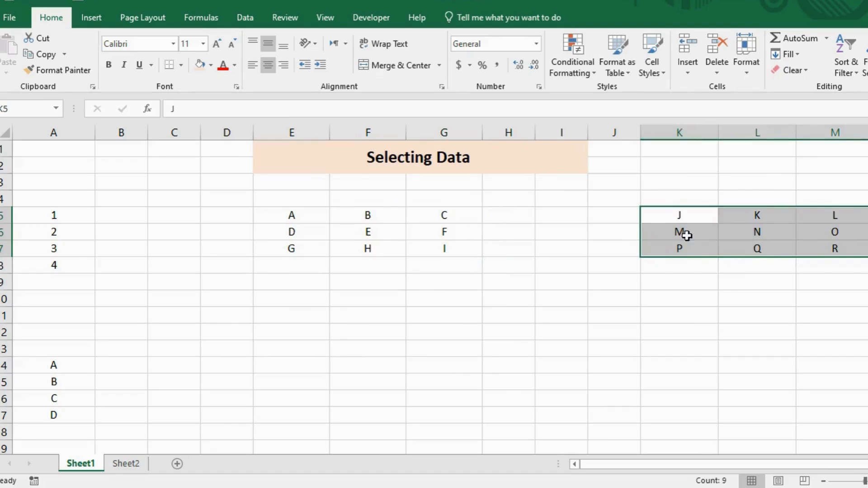
drag(317, 218, 441, 244)
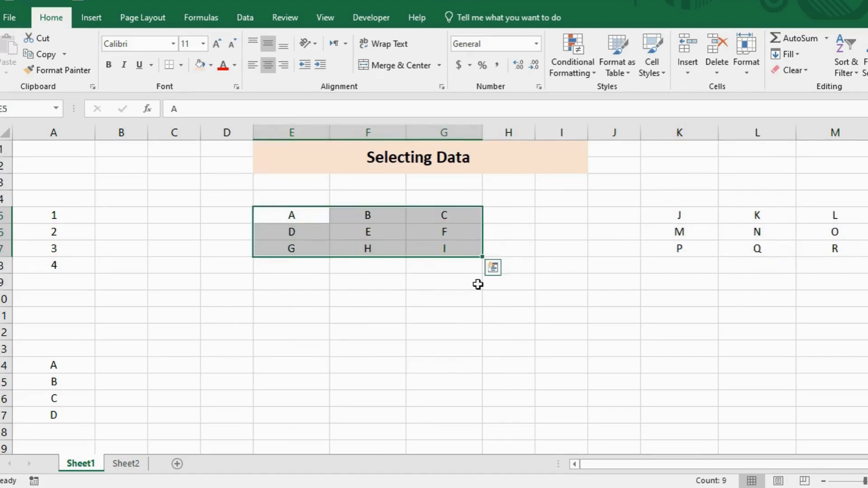
click(439, 276)
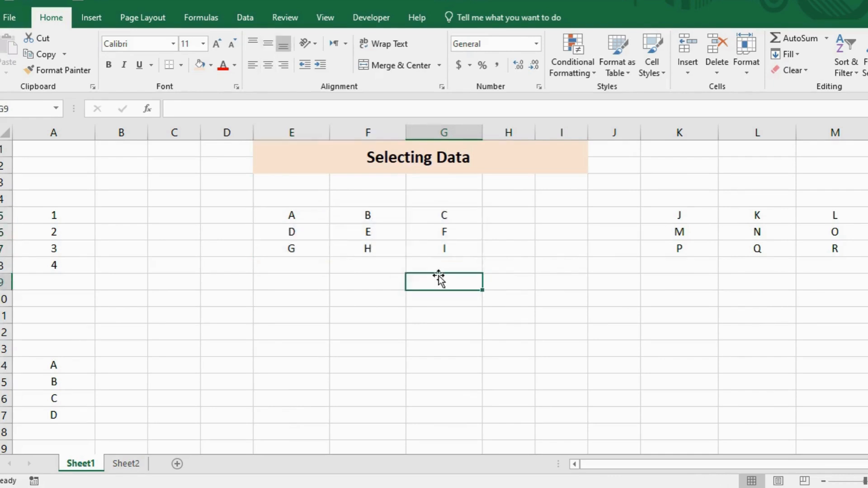
Select the two separate blocks E5:G7 and K5:M7 together, and clear the selection.
click(309, 221)
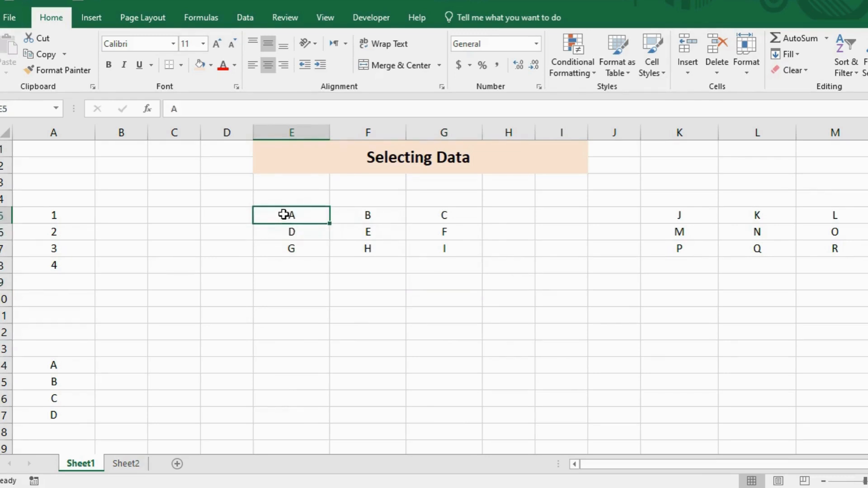
drag(284, 215, 436, 252)
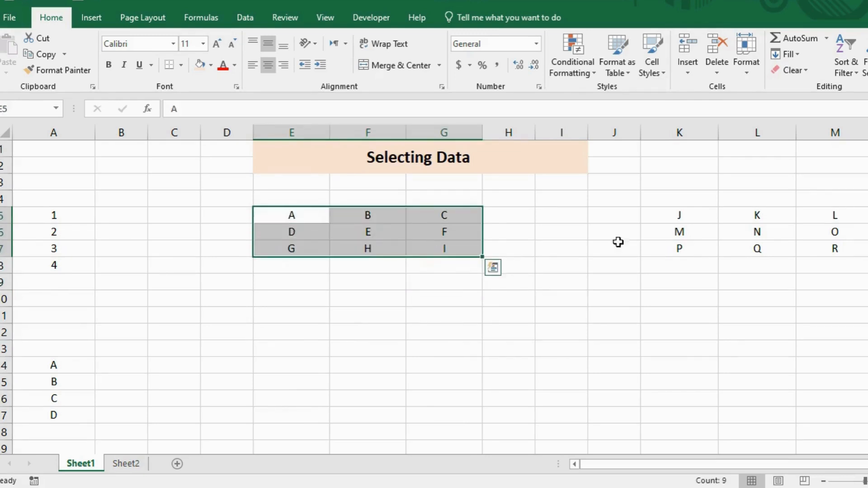
drag(679, 220, 831, 253)
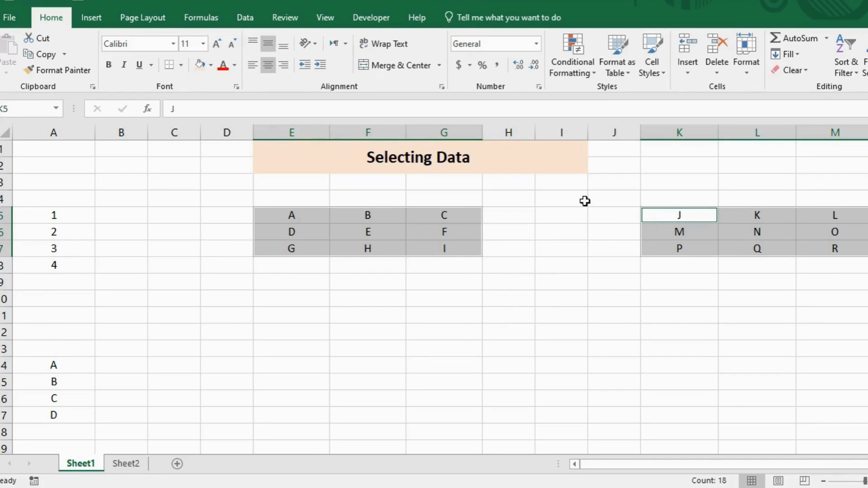
click(539, 267)
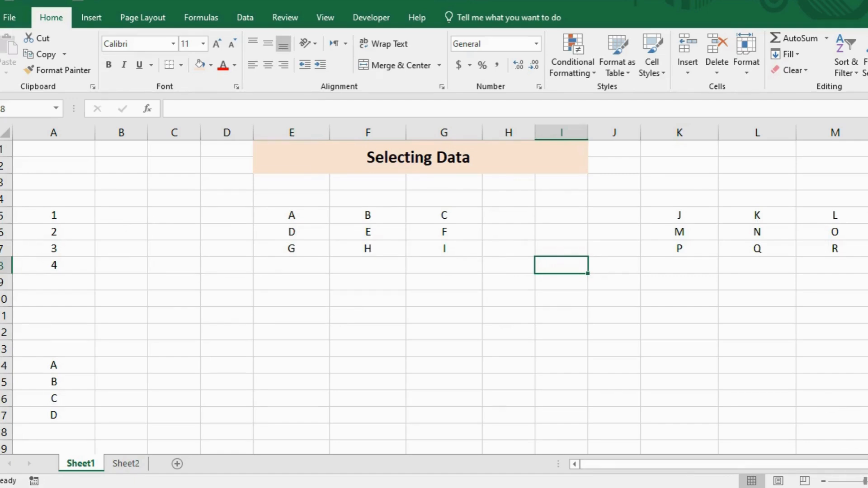
scroll(561, 266, up, 3)
drag(850, 464, 783, 464)
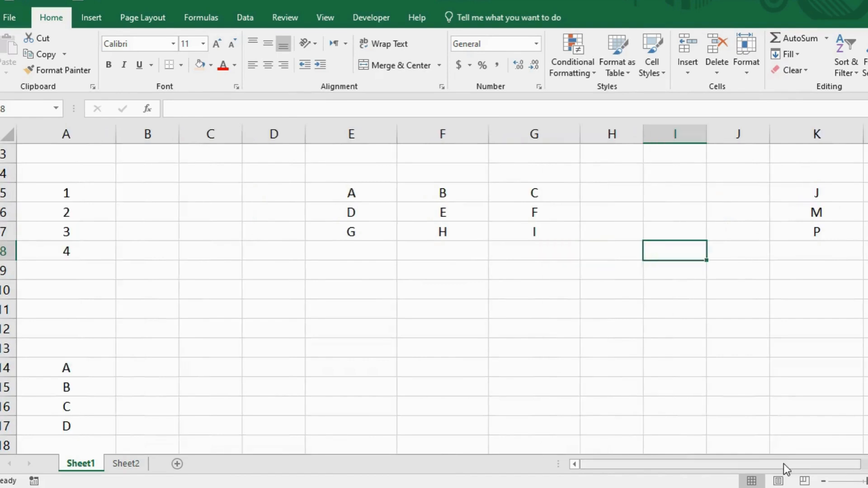
click(93, 207)
click(93, 197)
click(75, 273)
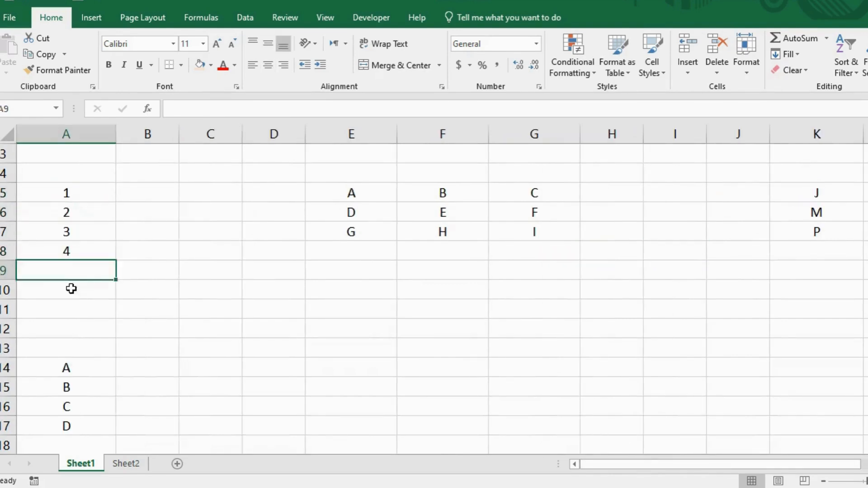
click(68, 307)
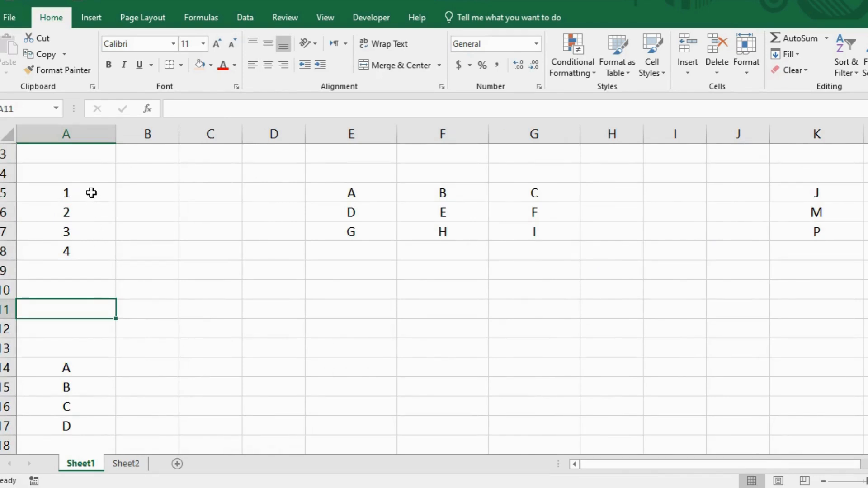
Extend the number series in A5:A8 down to cell A11 with AutoFill, continuing it to 7.
scroll(92, 193, up, 1)
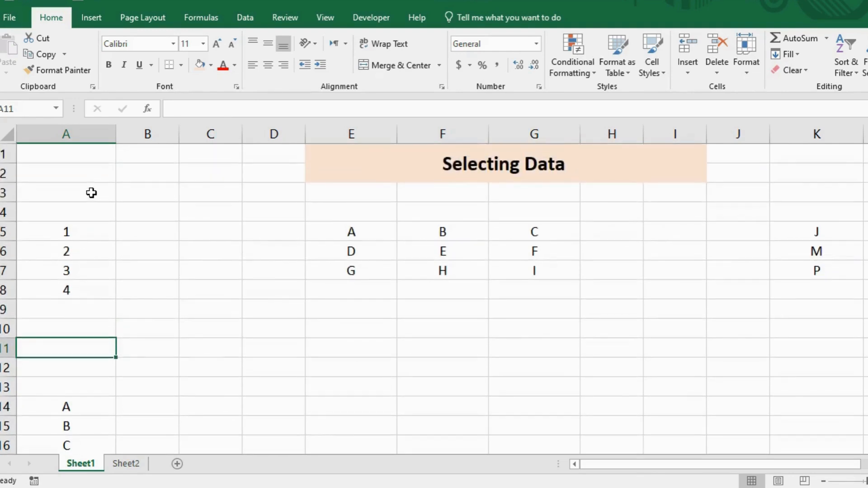
click(91, 232)
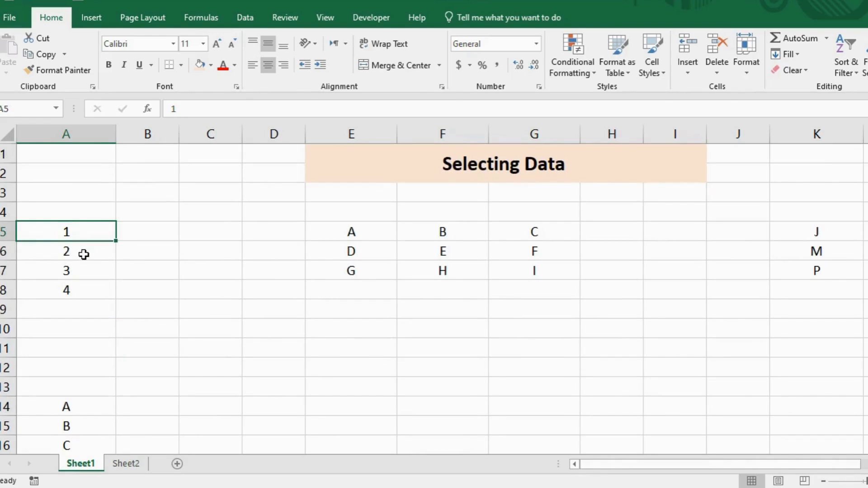
click(128, 256)
drag(95, 232, 91, 285)
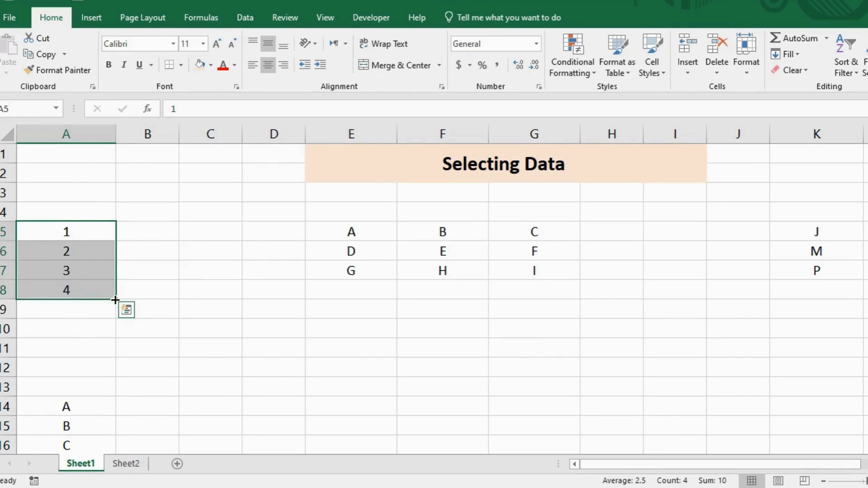
drag(115, 301, 114, 308)
drag(112, 349, 113, 360)
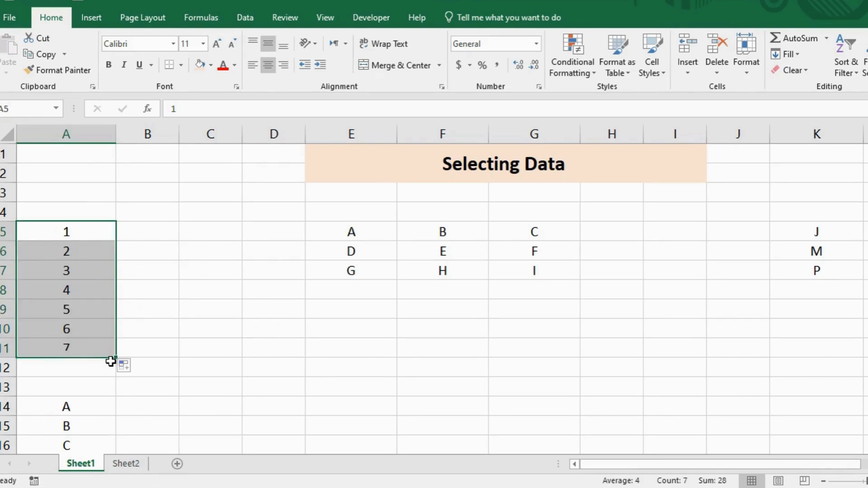
click(90, 318)
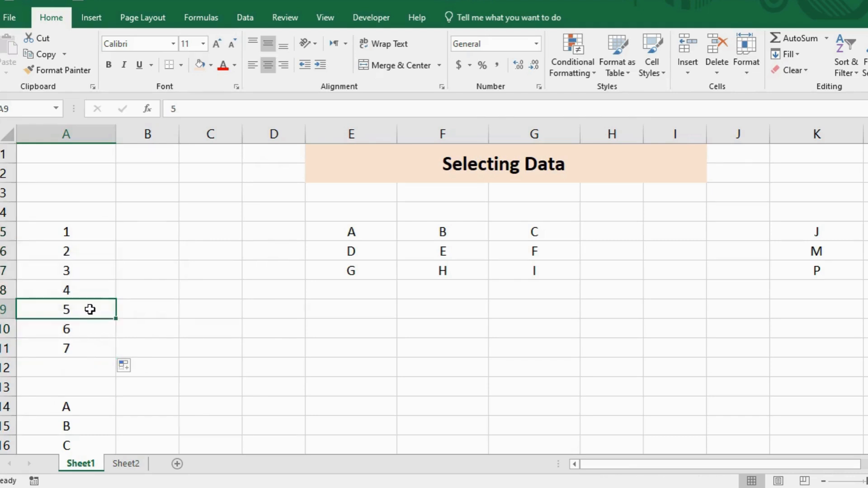
Extend the letter series starting in cell A14 down to cell A22 with AutoFill, continuing it to I.
scroll(89, 312, down, 2)
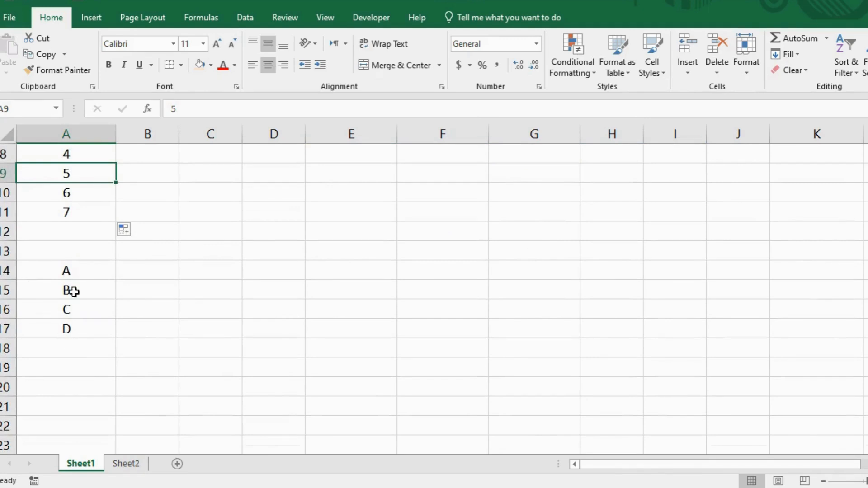
click(76, 273)
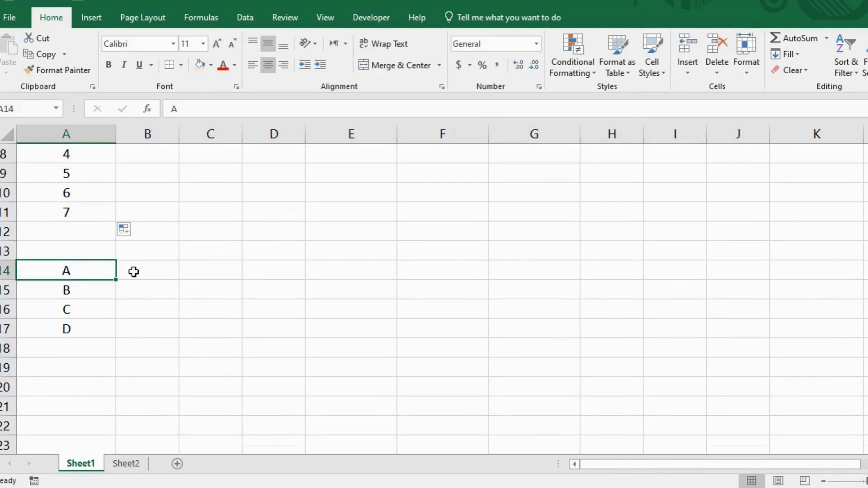
drag(89, 277, 113, 409)
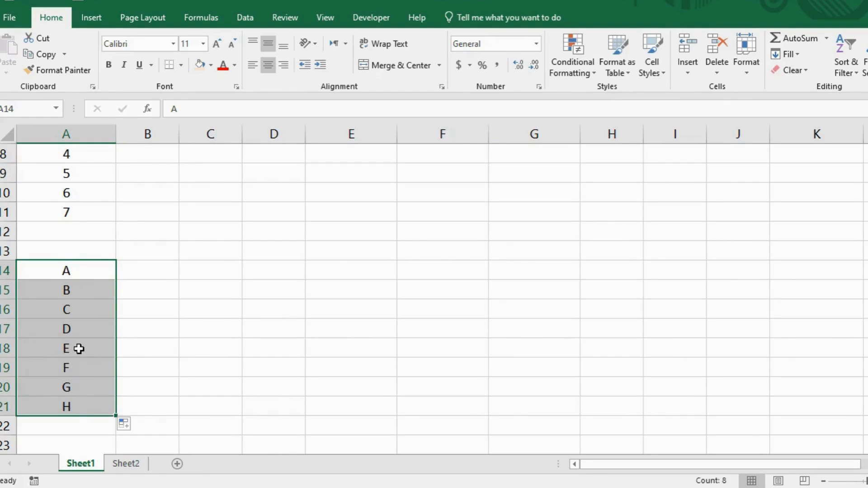
drag(116, 415, 114, 435)
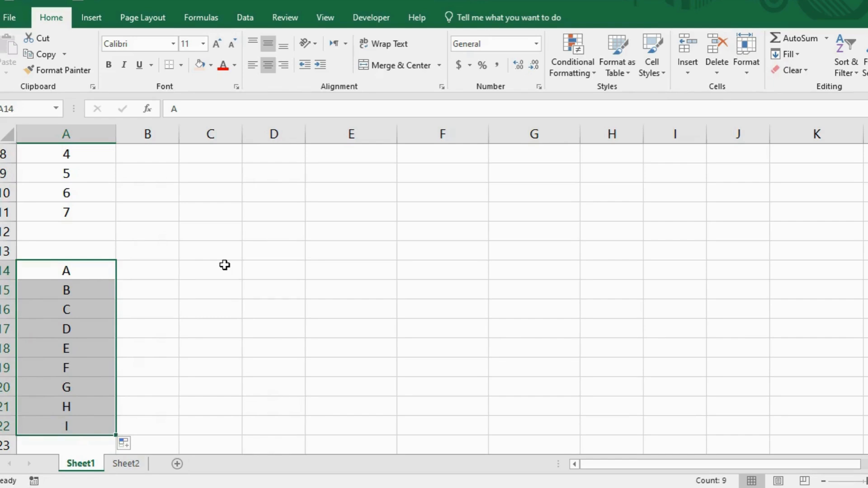
Enter 1 to 4 in cells B1:B4 and extend the series down to cell B15 with AutoFill, continuing it to 15.
click(120, 339)
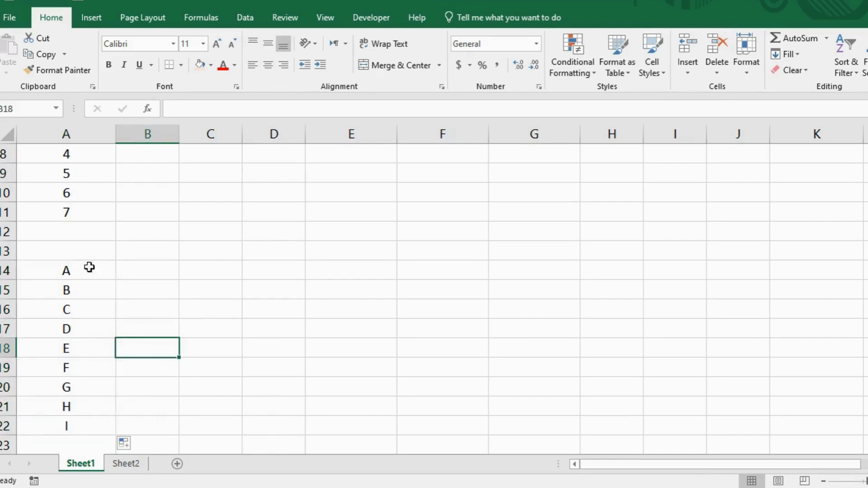
scroll(252, 258, up, 3)
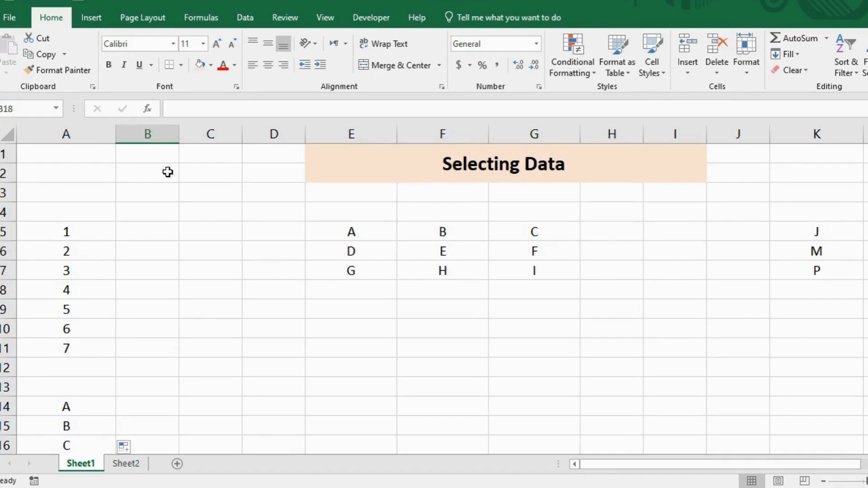
click(160, 157)
text(1)
key(Return)
text(2)
key(Return)
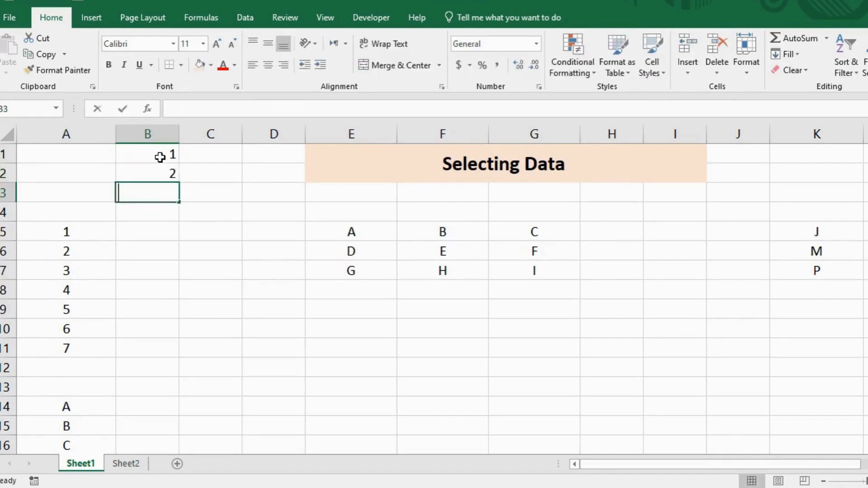
text(3)
key(Return)
text(4)
key(Return)
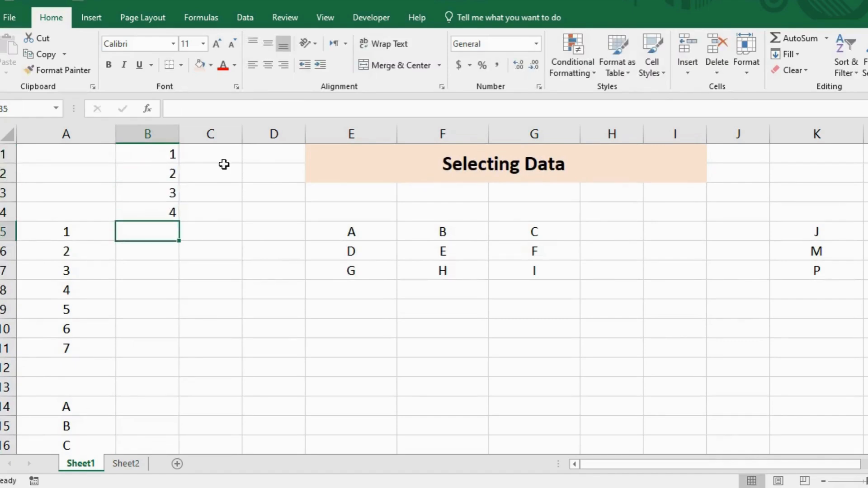
drag(159, 158, 159, 433)
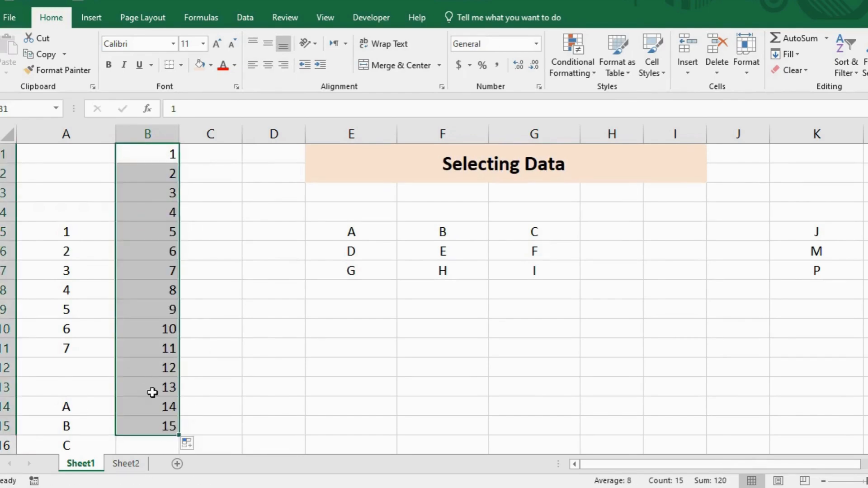
click(198, 246)
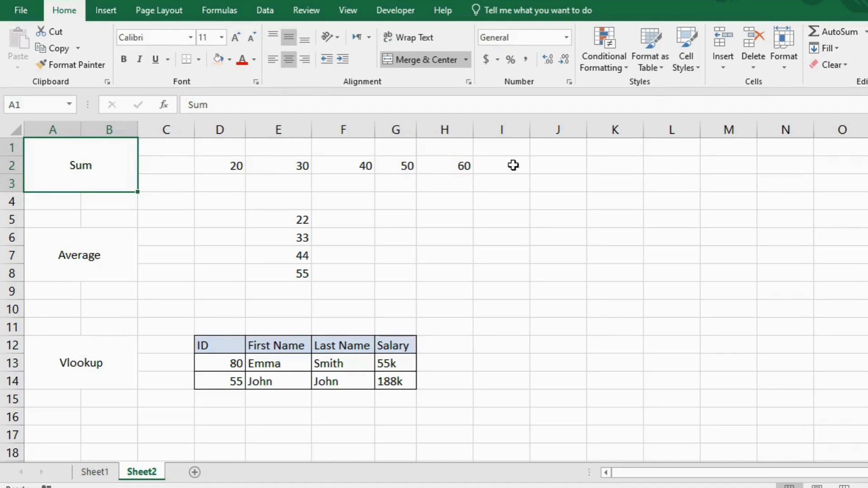
Enter a SUM formula in cell J2 that adds up the row of numbers in D2:H2.
click(556, 169)
text(=sum()
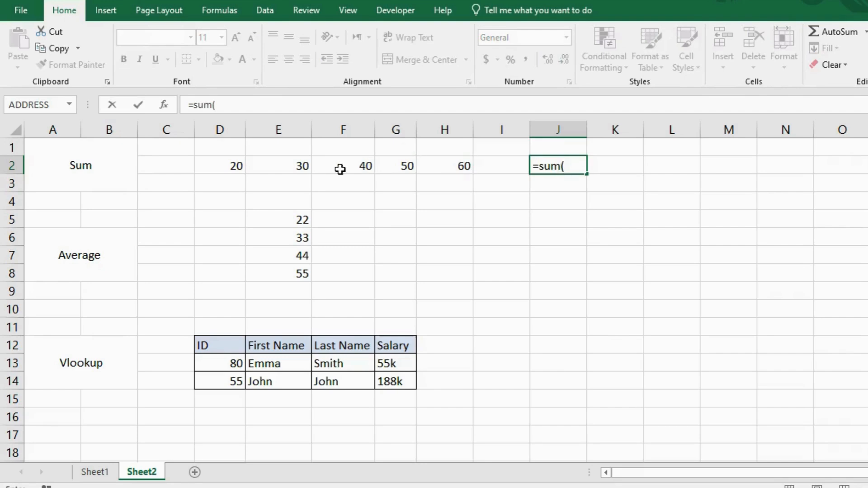
mouse_move(229, 163)
mouse_down()
mouse_move(442, 156)
mouse_move(447, 165)
mouse_up()
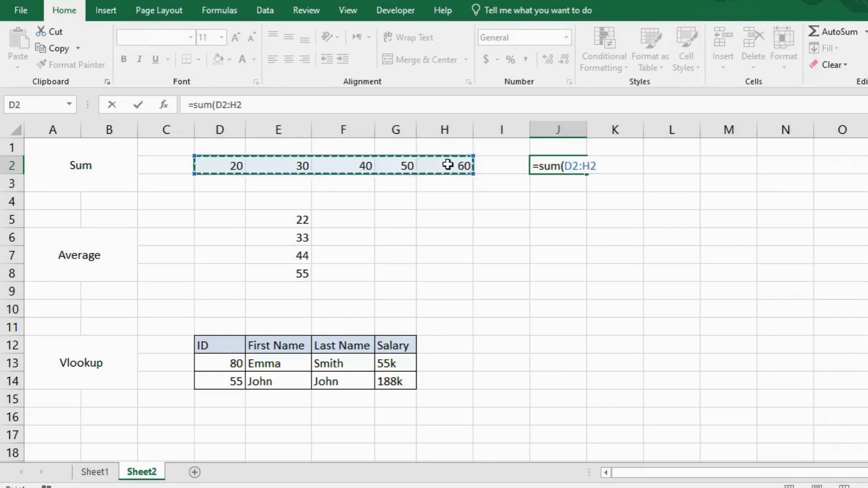
key(Return)
click(579, 163)
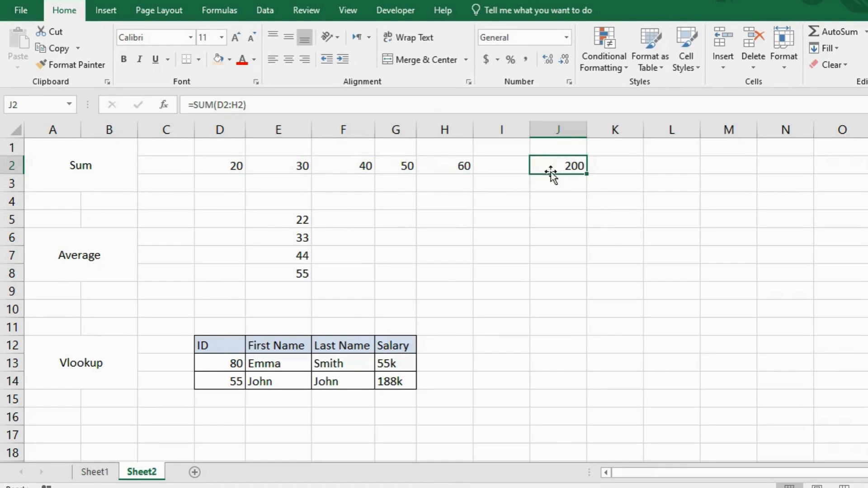
Clear the SUM formula from cell J2 and keep the empty cell selected.
key(BackSpace)
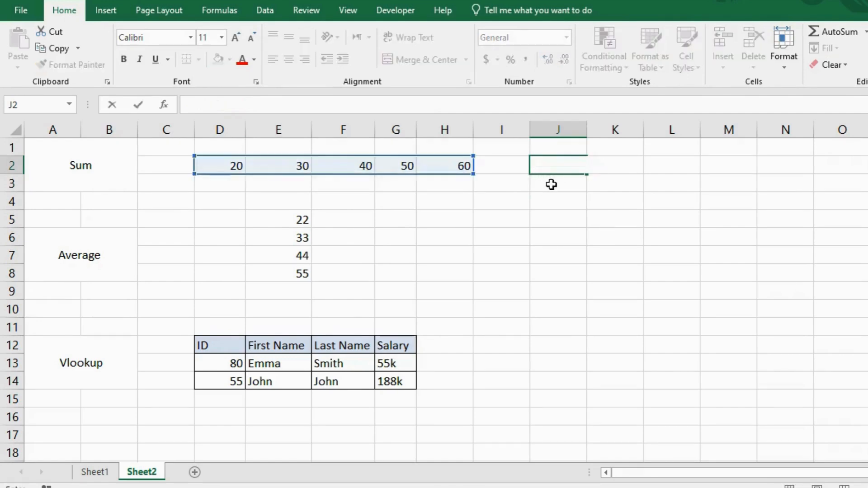
key(Return)
click(547, 170)
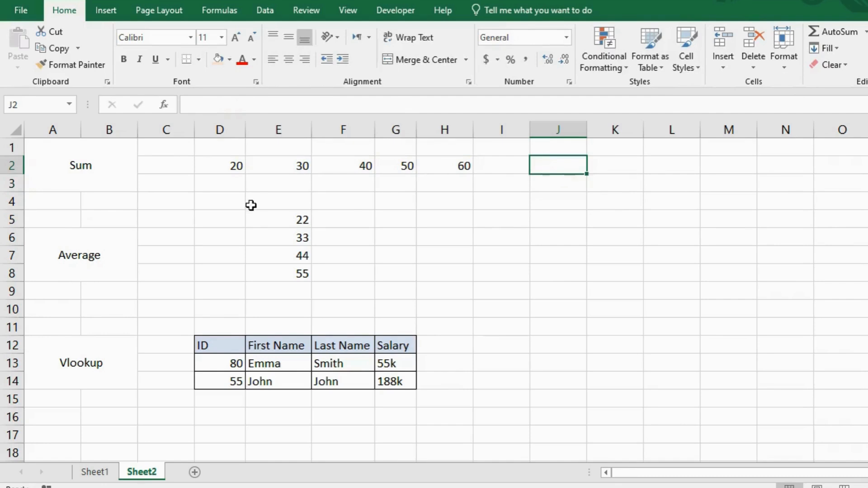
Total the numbers in row 2 in cell J2 with the Sum function of AutoSum.
click(216, 12)
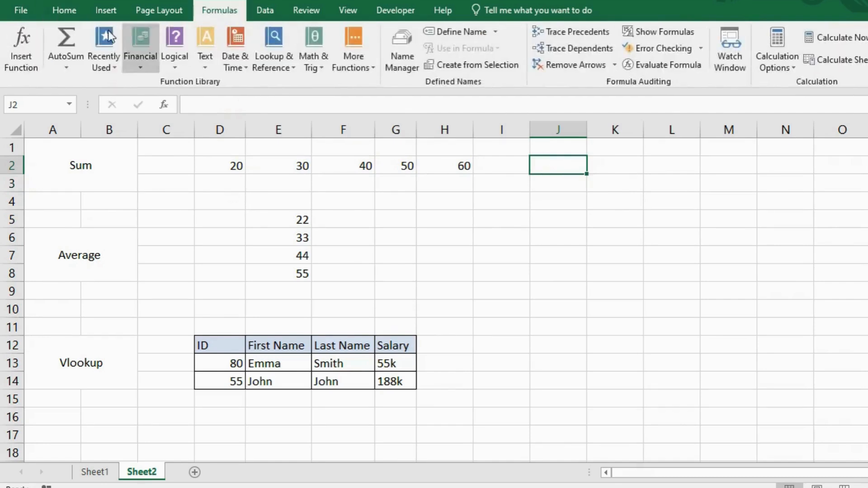
click(66, 57)
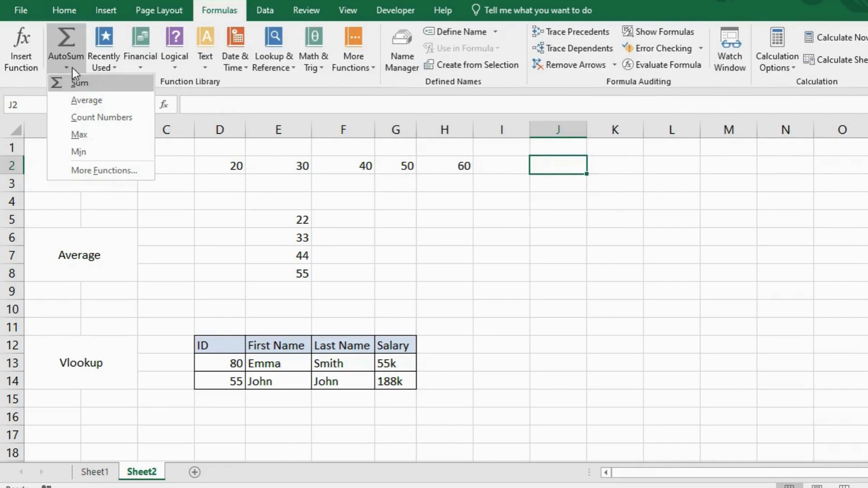
click(89, 84)
key(Return)
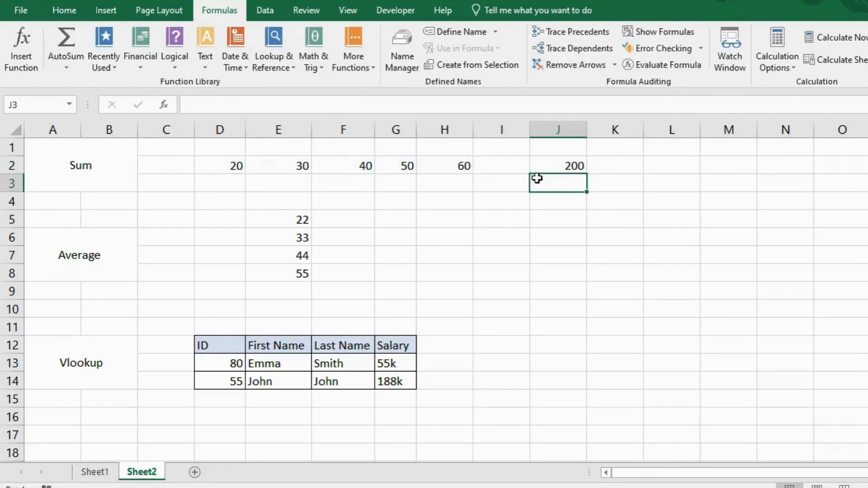
Enter the formula =average(E5:E8) in cell E9, directly below the column of numbers.
click(72, 255)
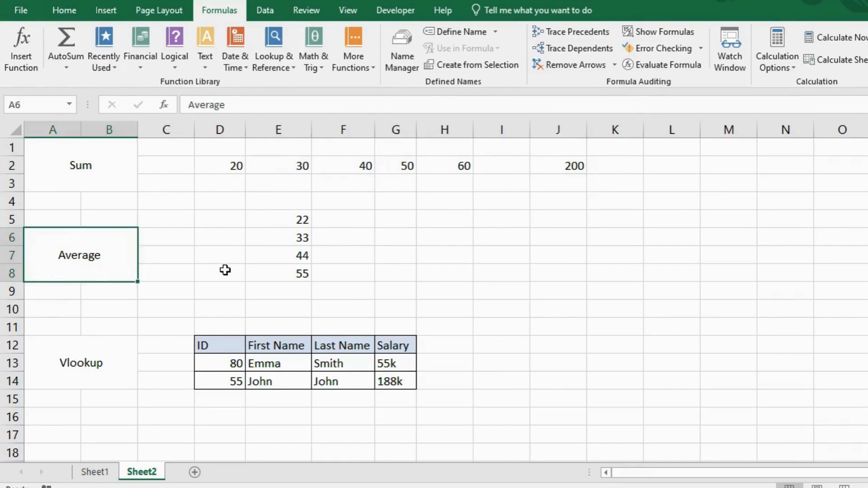
click(289, 288)
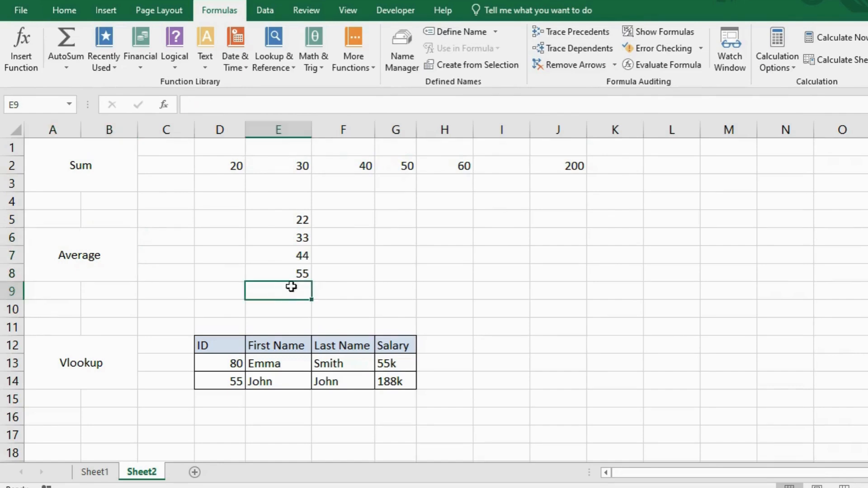
text(=average)
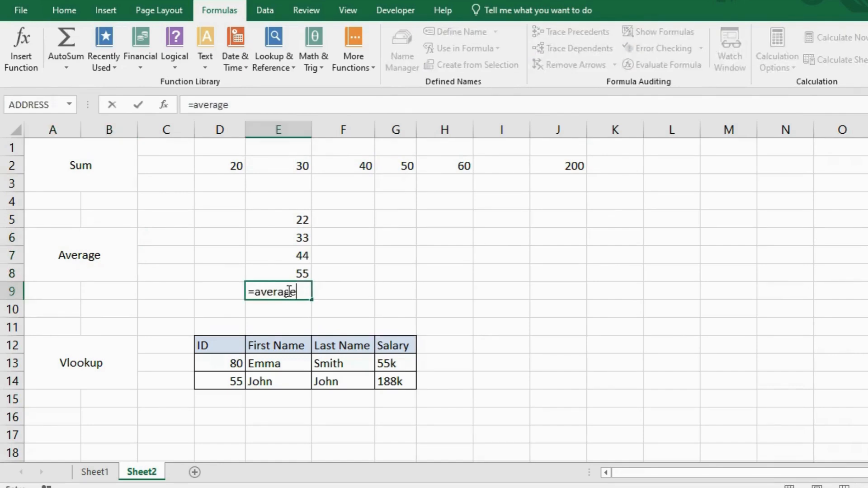
drag(291, 222, 280, 277)
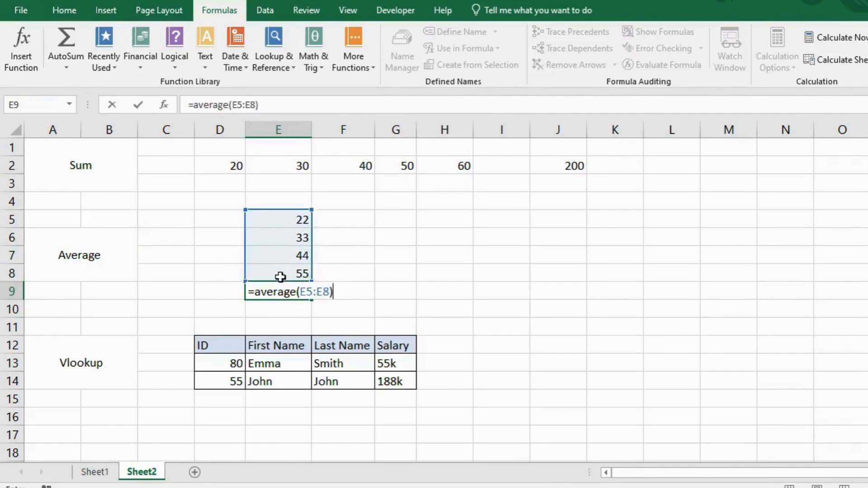
key(Return)
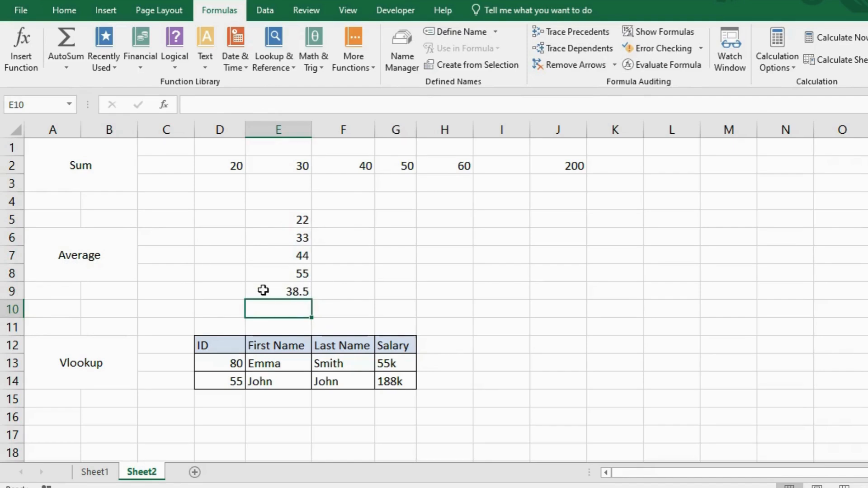
Examine the cell range used by the average formula in cell E9.
click(284, 292)
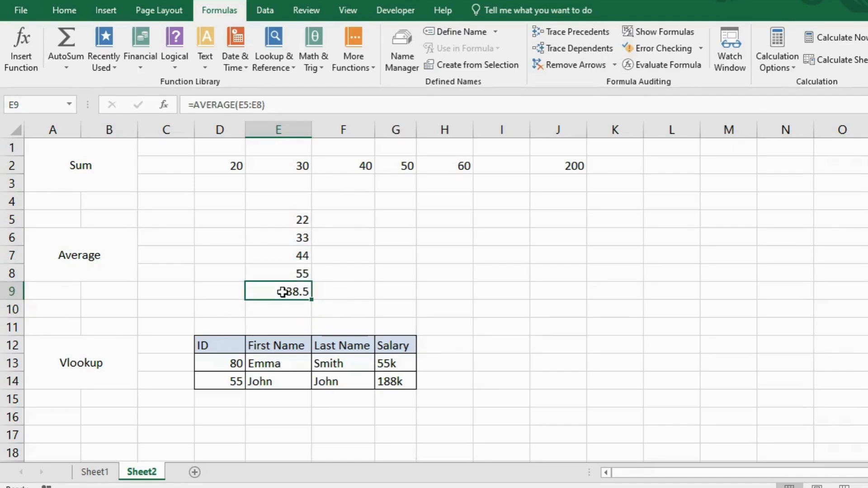
double_click(283, 292)
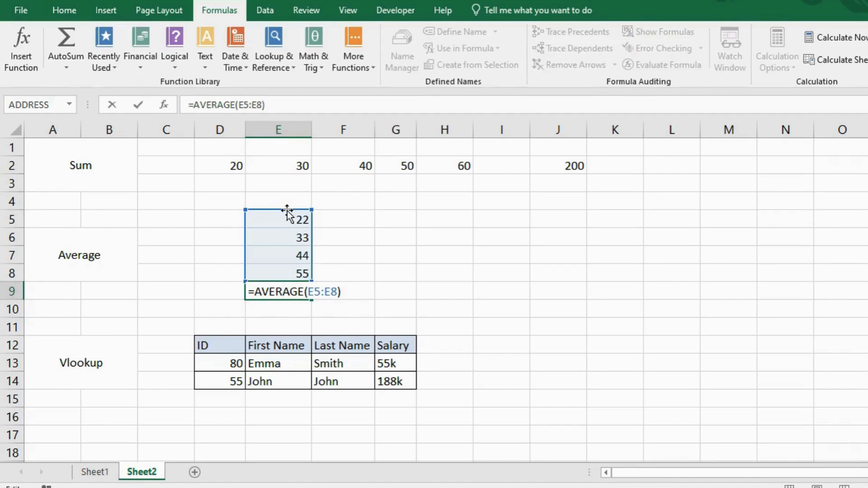
key(Return)
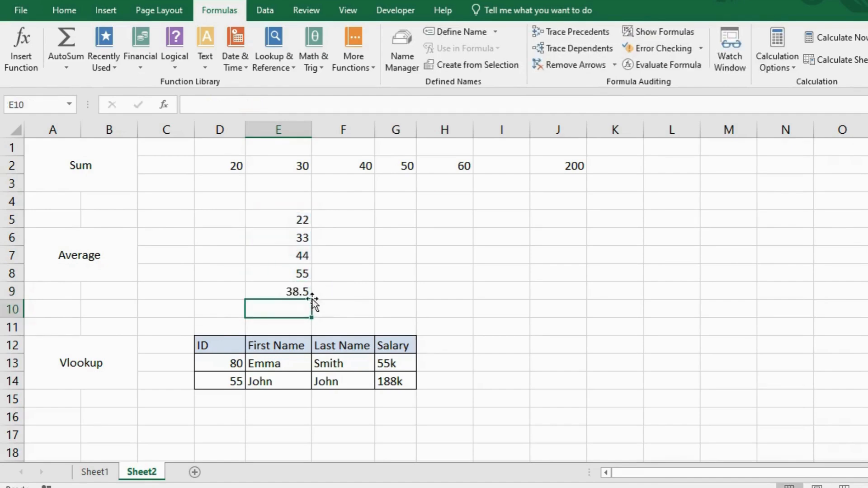
Fill the average result cell E9 with light orange.
click(278, 293)
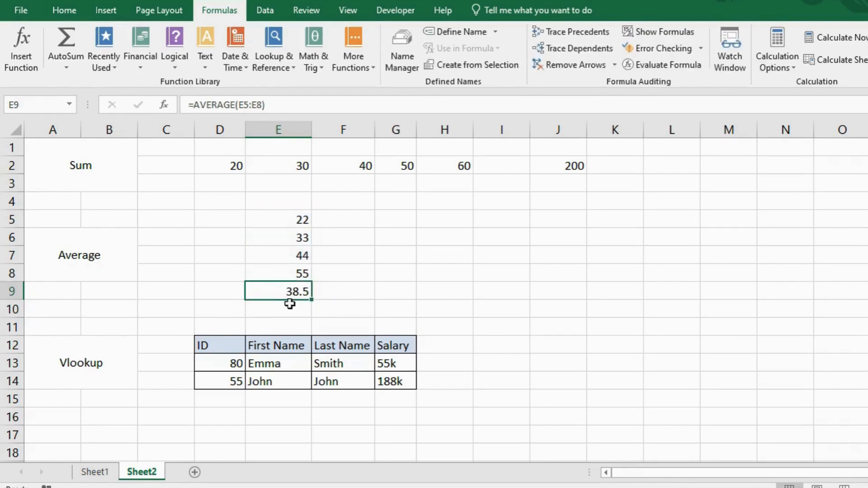
click(64, 10)
click(217, 59)
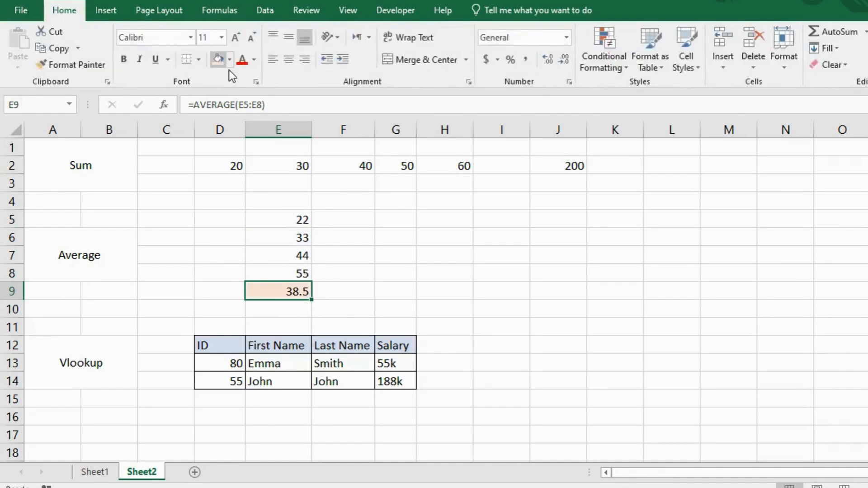
right_click(421, 267)
click(45, 372)
click(43, 364)
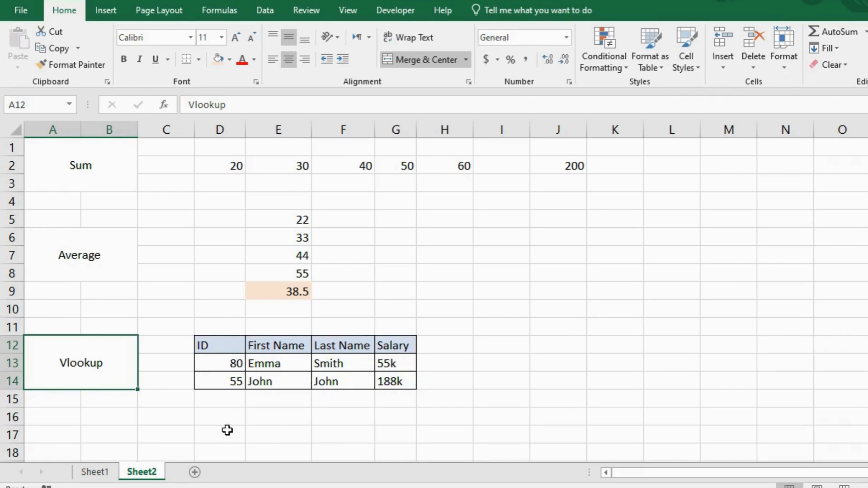
click(238, 363)
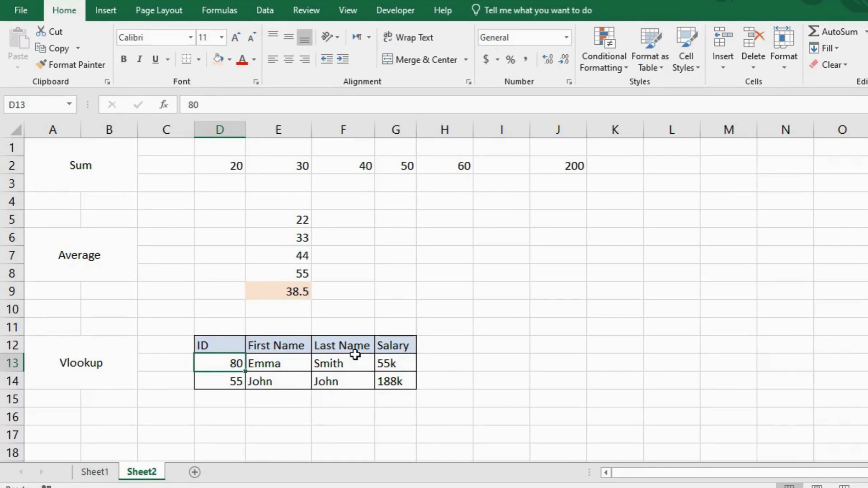
Enter the formula =vlookup(D13,D12:G14,2,false) in cell I13 to look up the first name for the ID in D13.
click(516, 364)
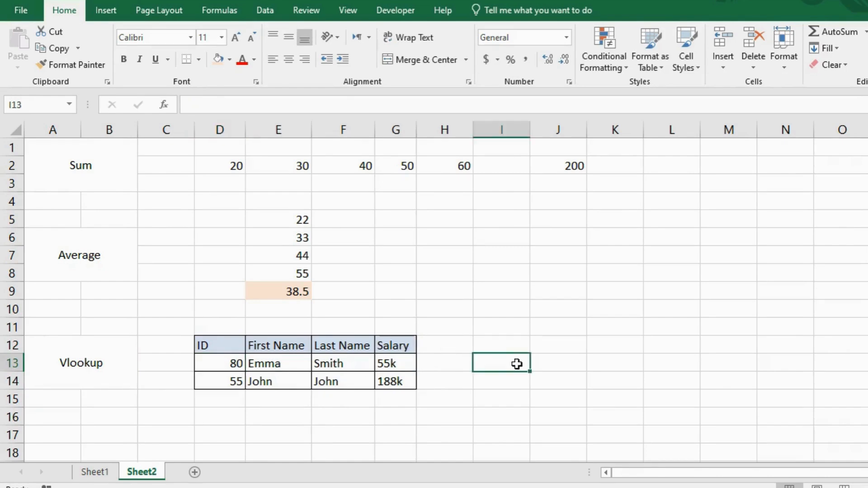
text(=vlookup)
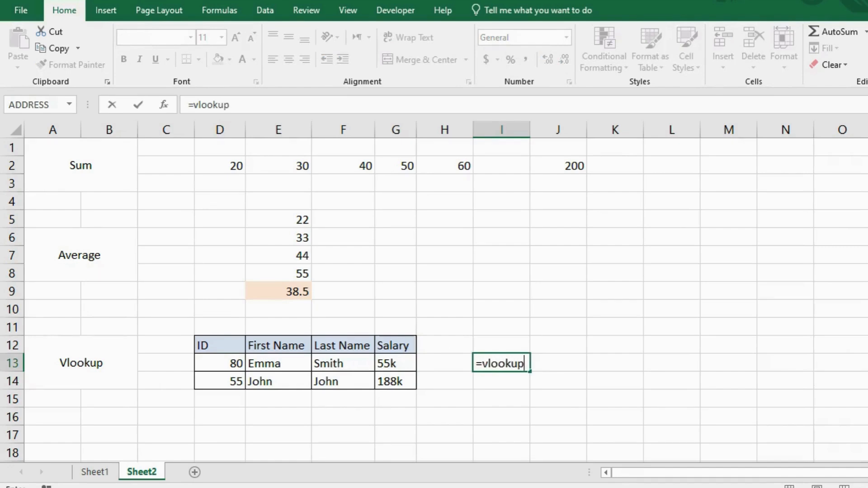
text(()
click(217, 367)
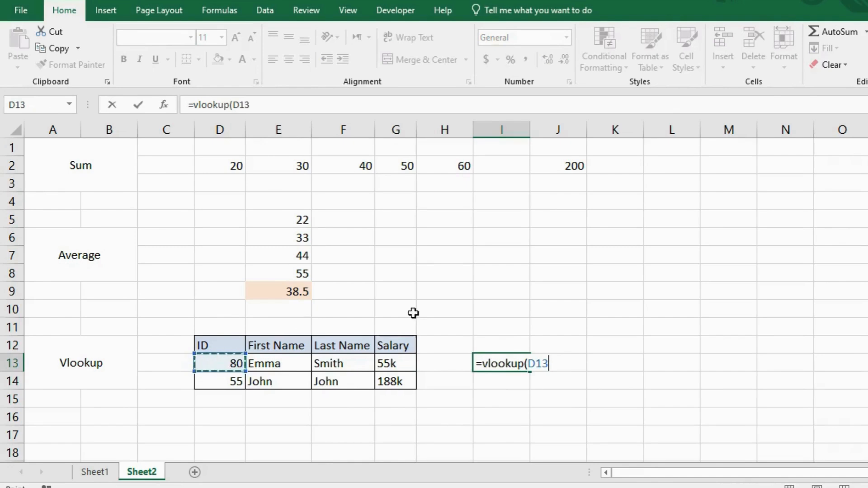
text(,)
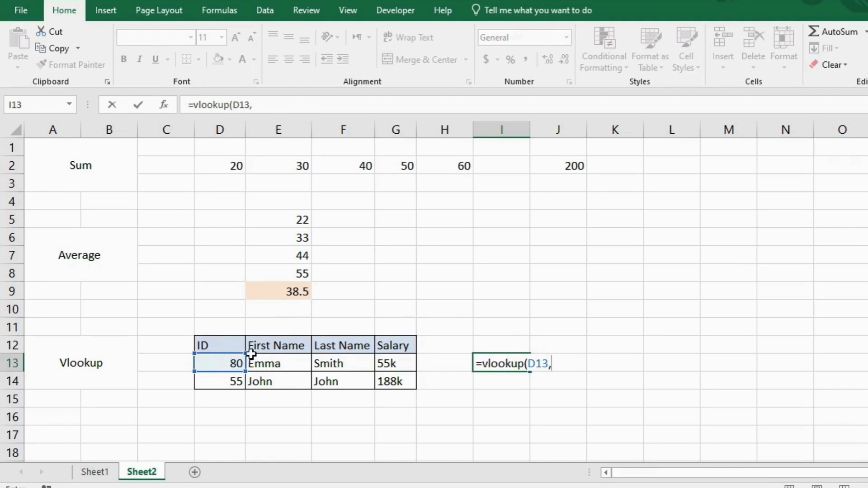
drag(212, 346, 398, 379)
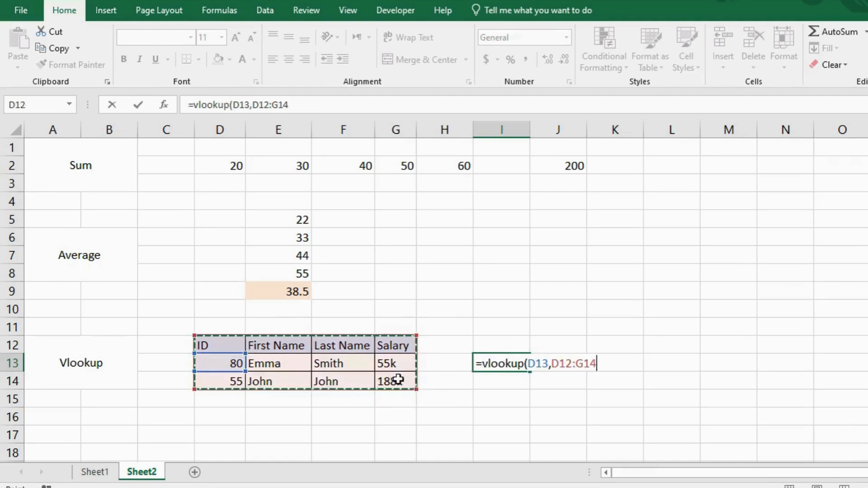
text(,2,)
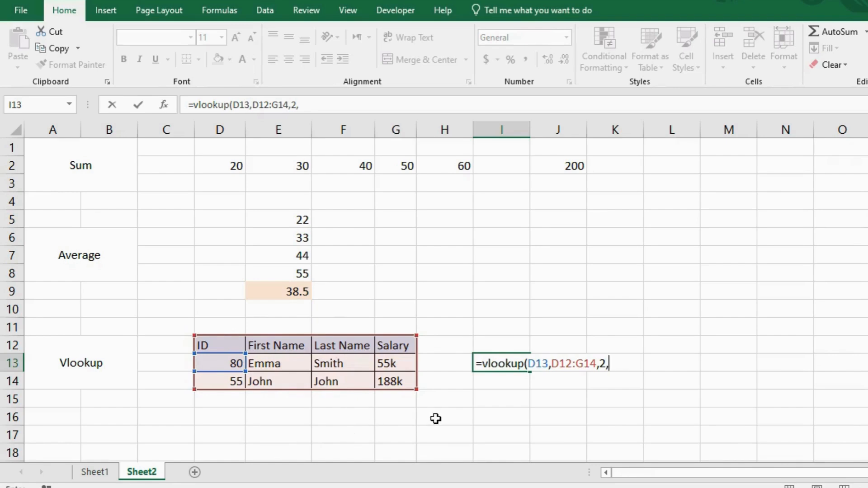
text(fals)
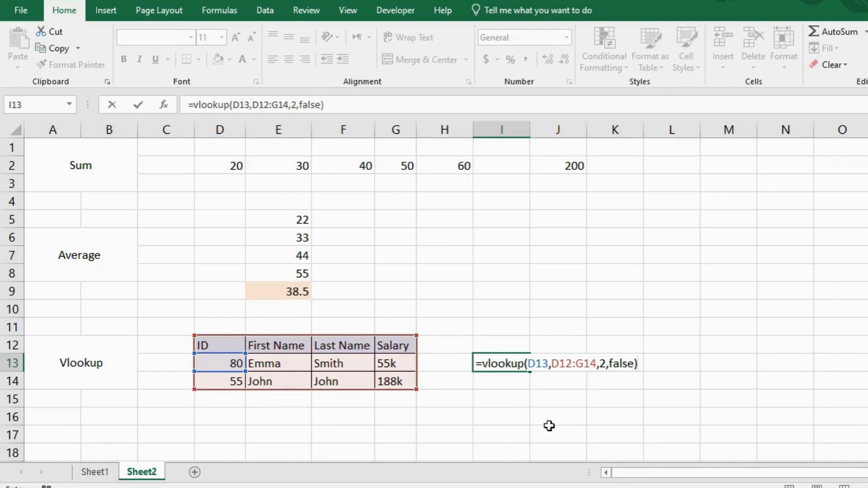
text(e))
key(Return)
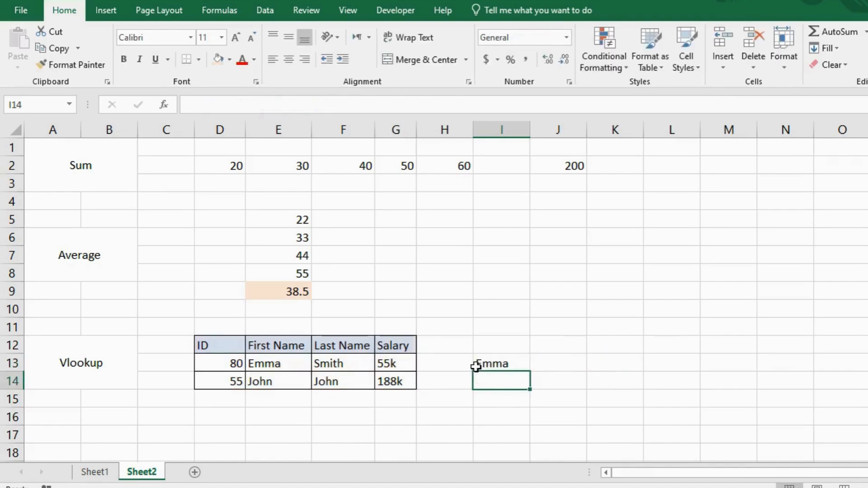
click(517, 362)
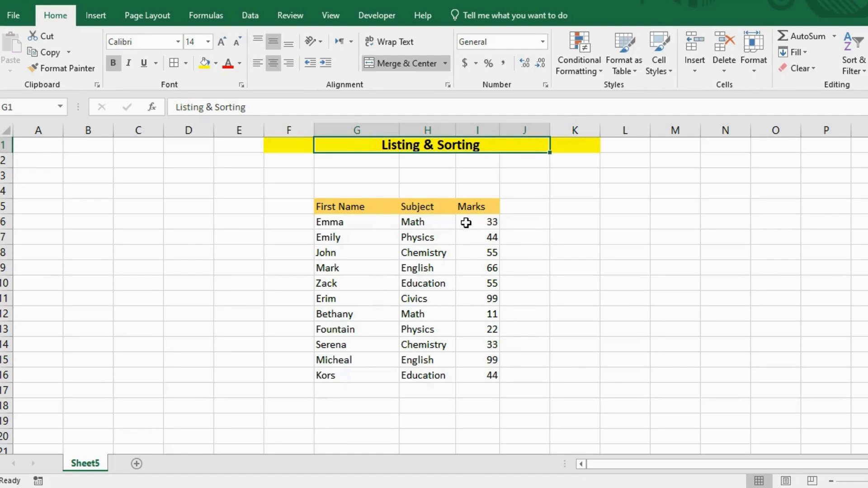
Turn on filtering for the table's First Name, Subject and Marks headers in row 5.
click(465, 224)
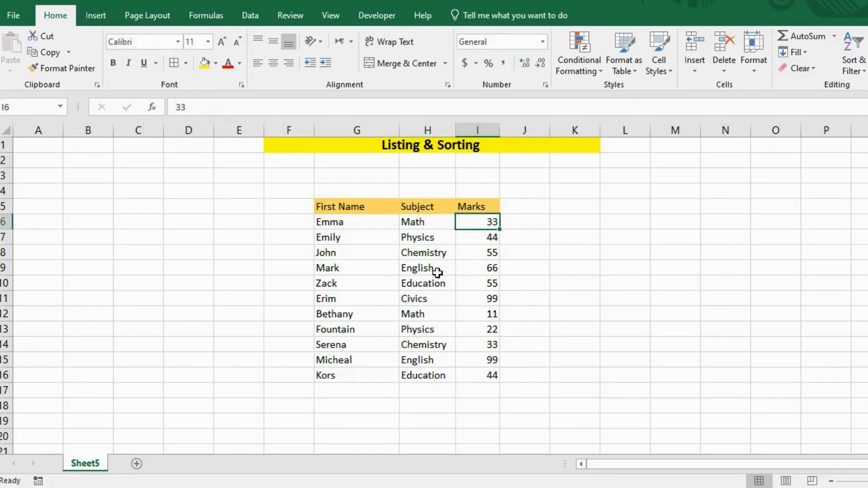
click(422, 209)
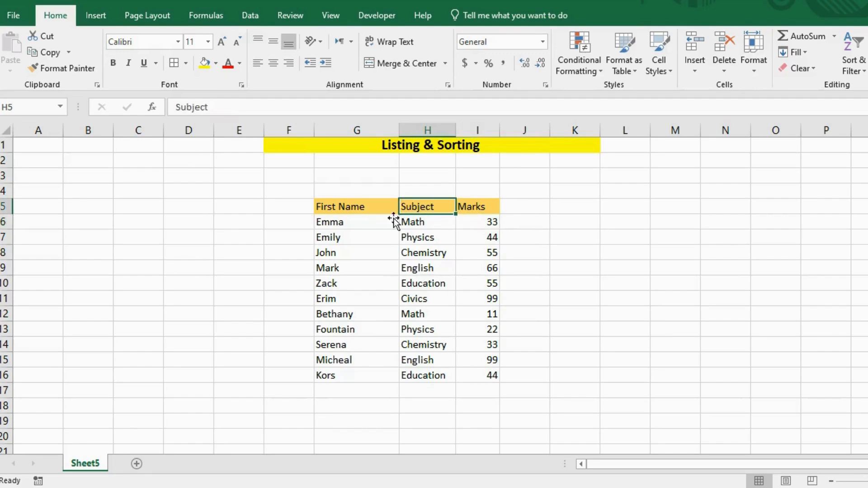
click(338, 207)
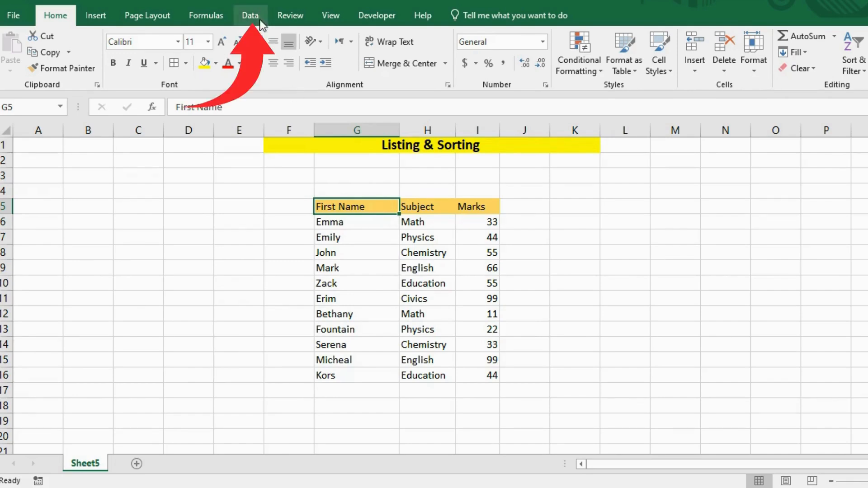
click(248, 16)
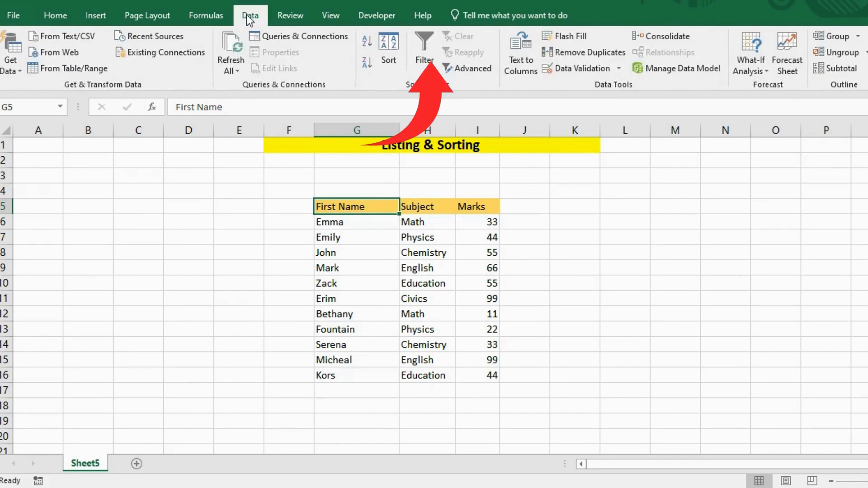
click(422, 59)
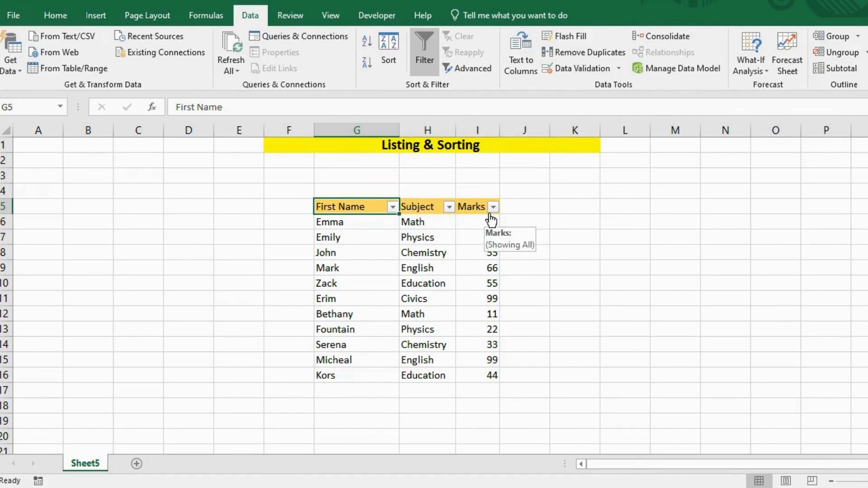
Filter the Subject column to show only the Chemistry rows.
click(449, 207)
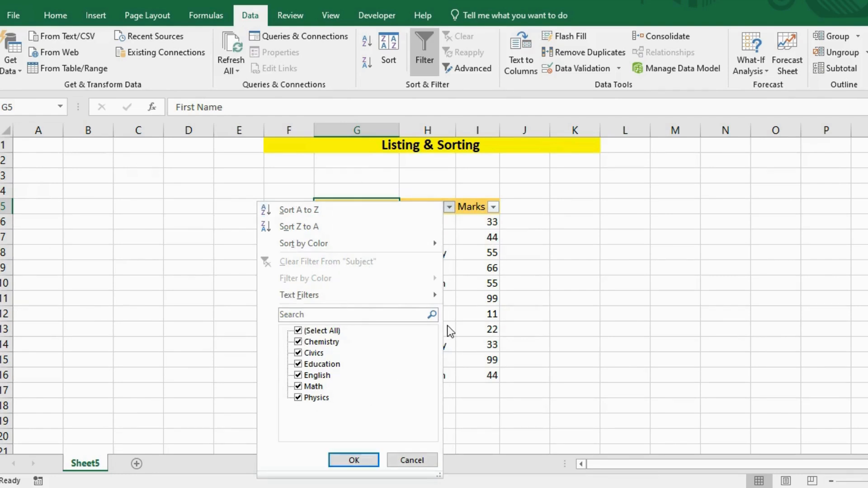
click(308, 331)
click(298, 342)
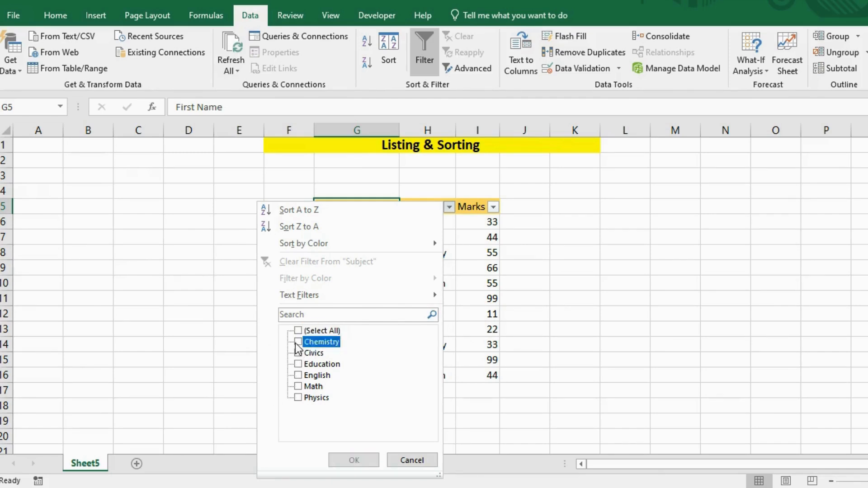
click(343, 464)
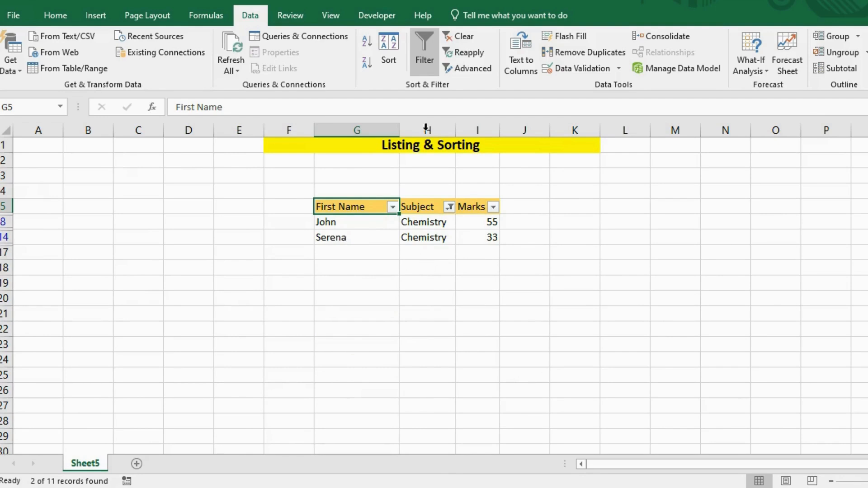
Reset the table's filters by turning filtering off and back on from the Subject header.
click(421, 43)
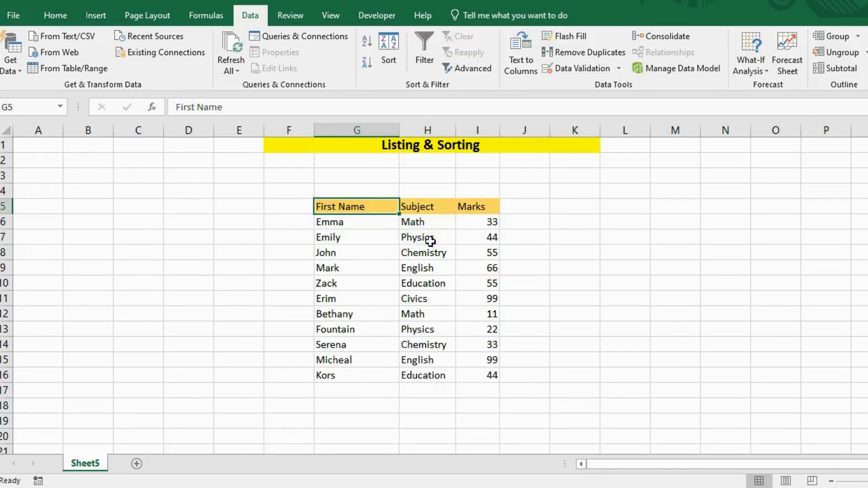
click(438, 210)
click(478, 210)
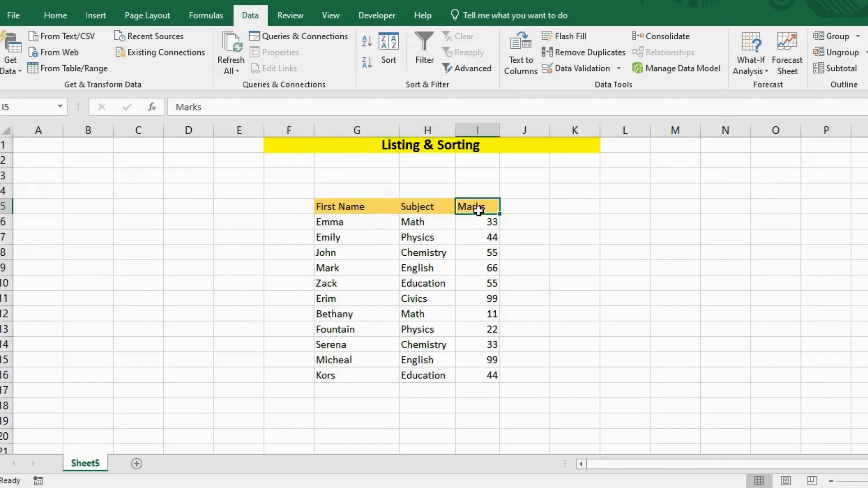
click(442, 211)
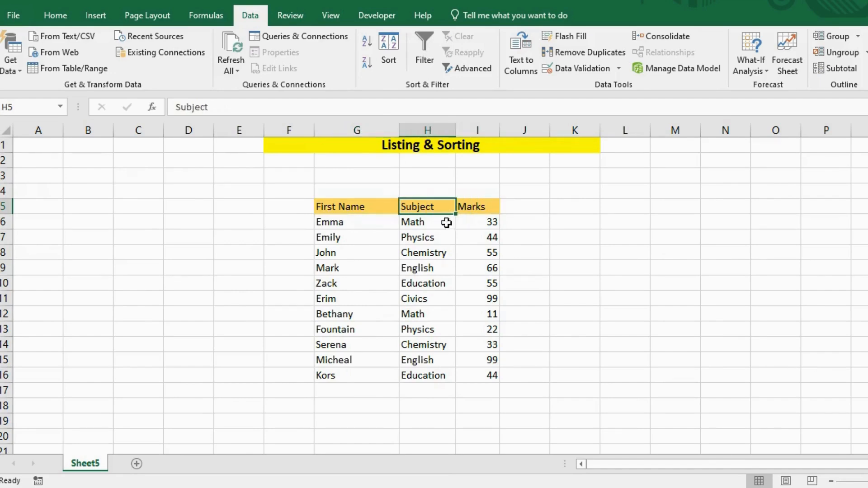
click(420, 66)
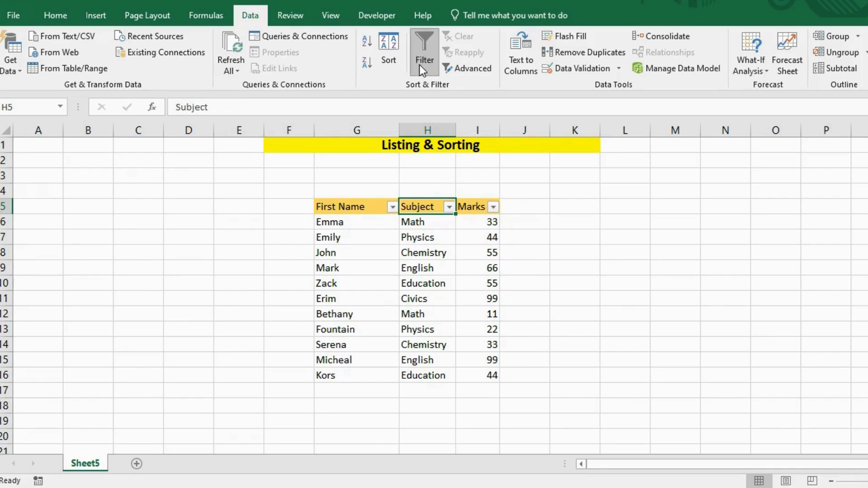
Filter the Subject column to show only Math and Physics.
click(449, 208)
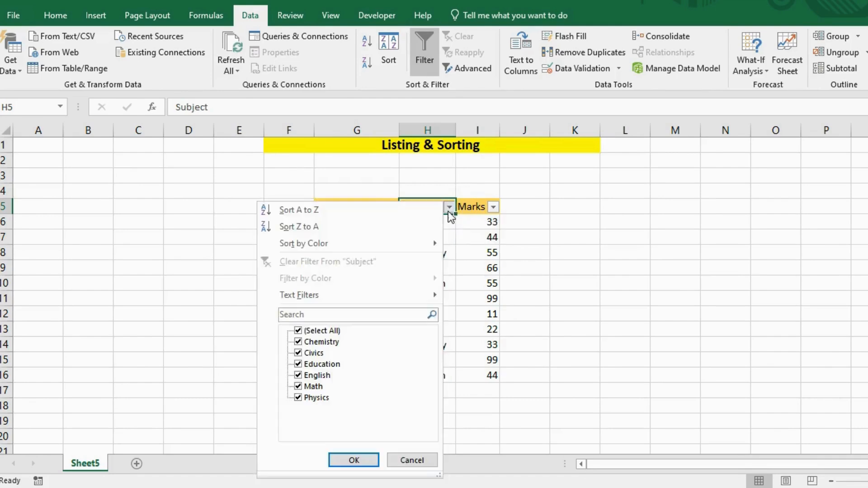
click(298, 330)
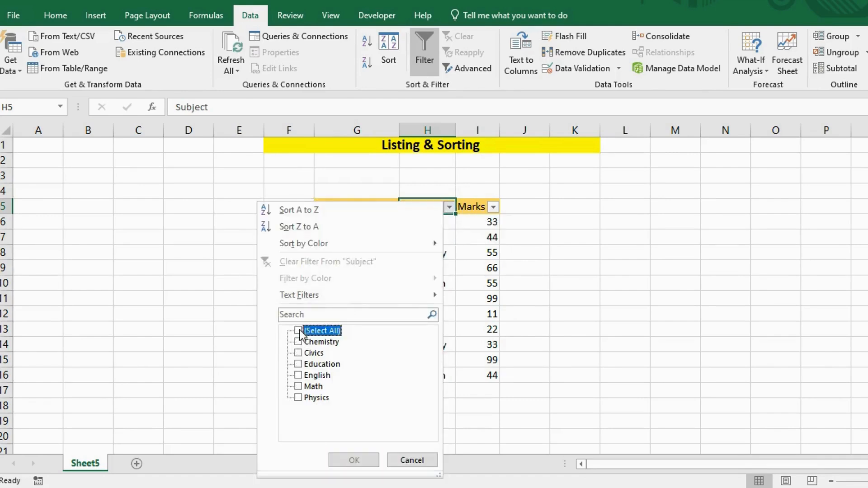
click(298, 387)
click(298, 398)
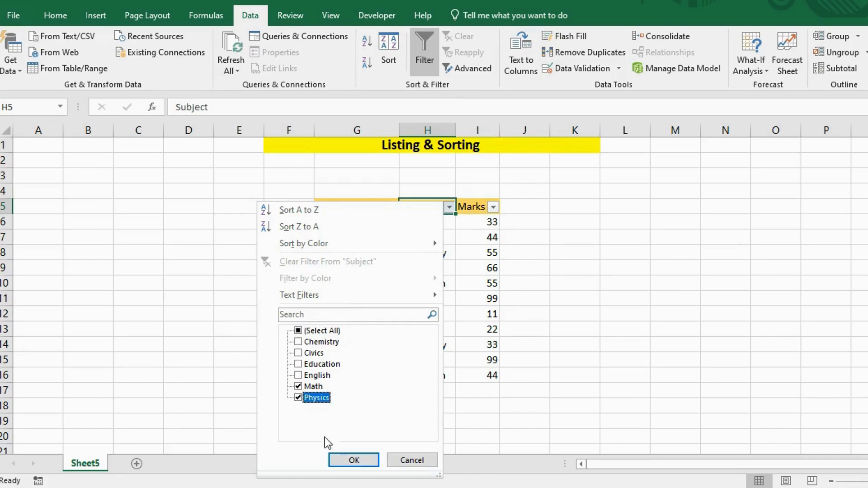
click(354, 460)
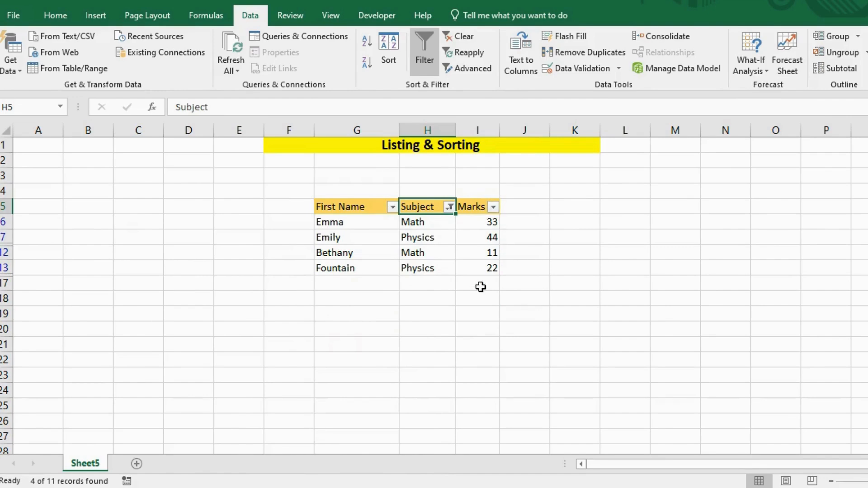
Filter the Marks column to the value 33 only, and finish by removing all filters from the table.
click(494, 208)
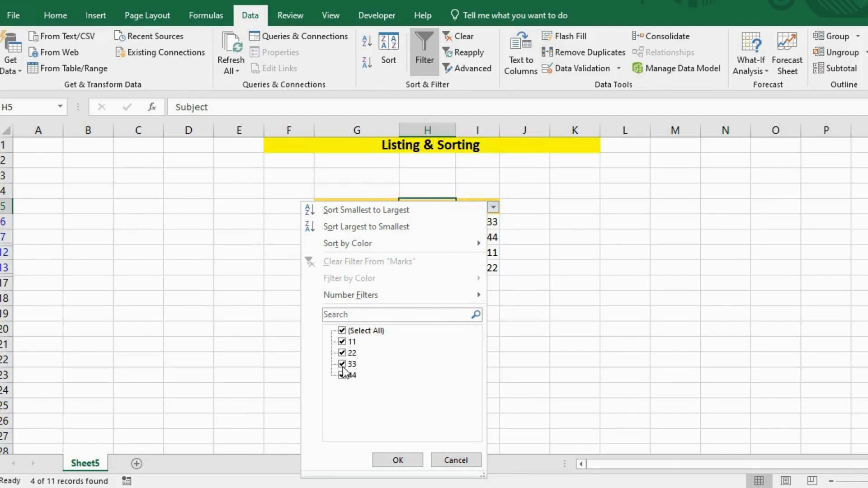
click(343, 331)
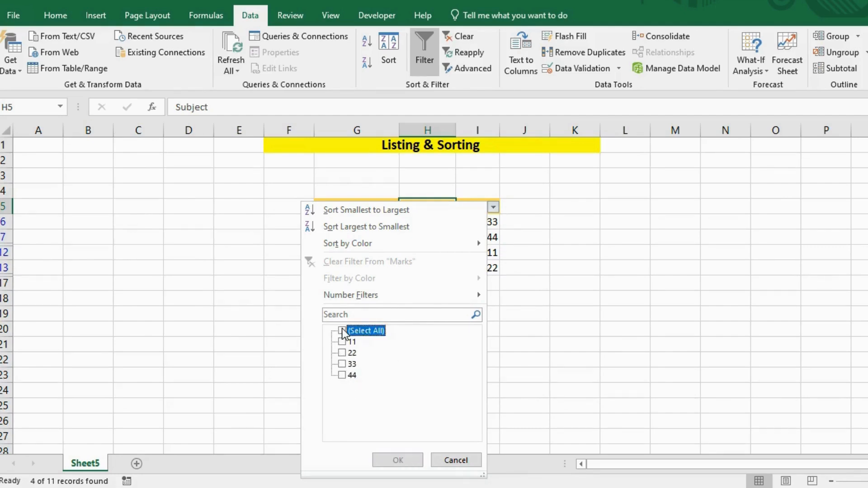
click(344, 364)
click(389, 457)
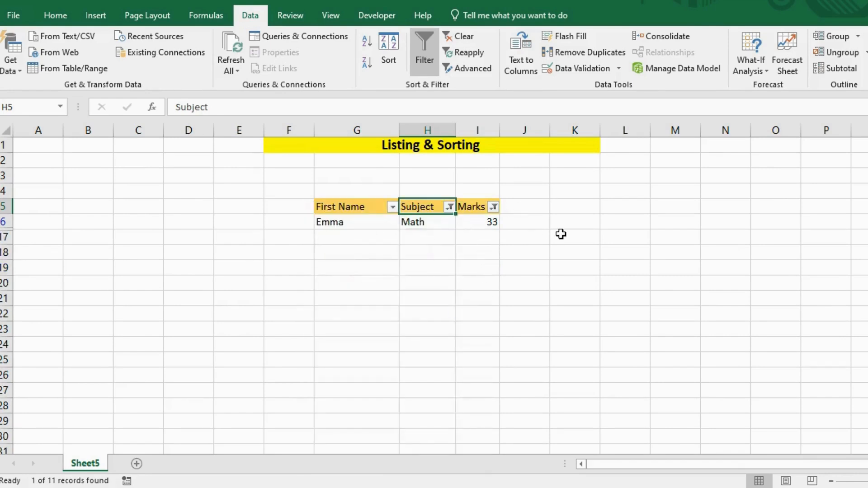
click(361, 225)
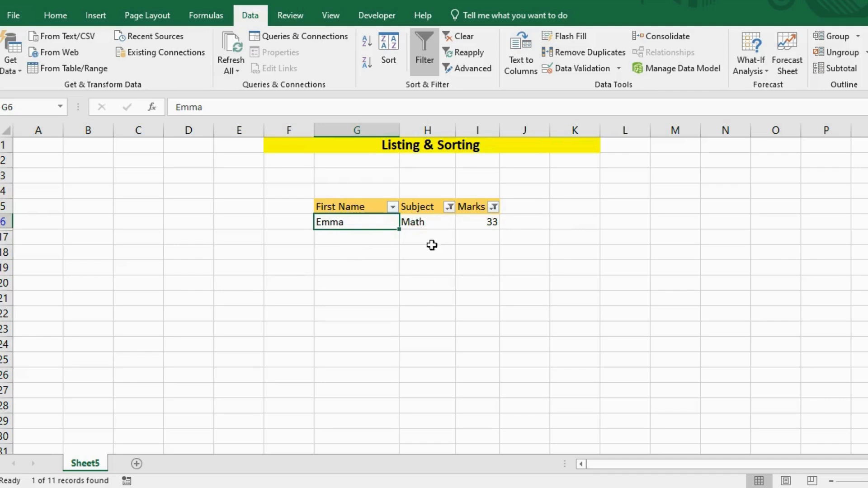
click(426, 56)
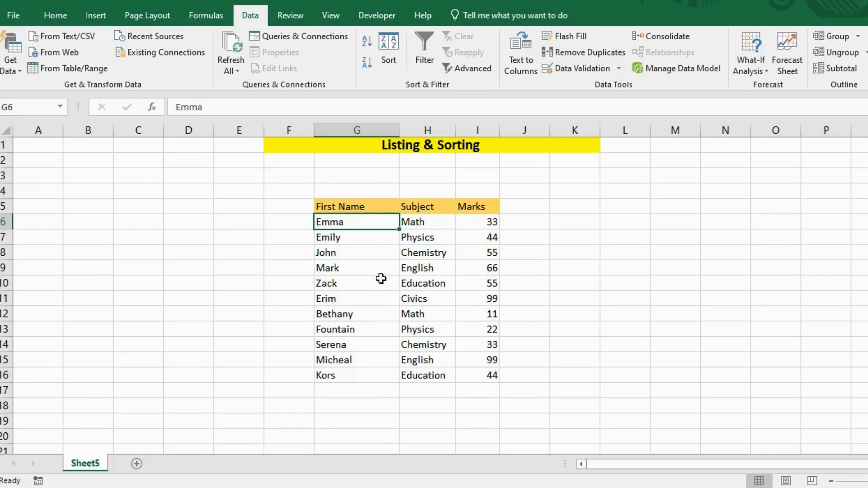
Sort the table by Marks from lowest to highest and re-sort it from highest to lowest.
click(354, 267)
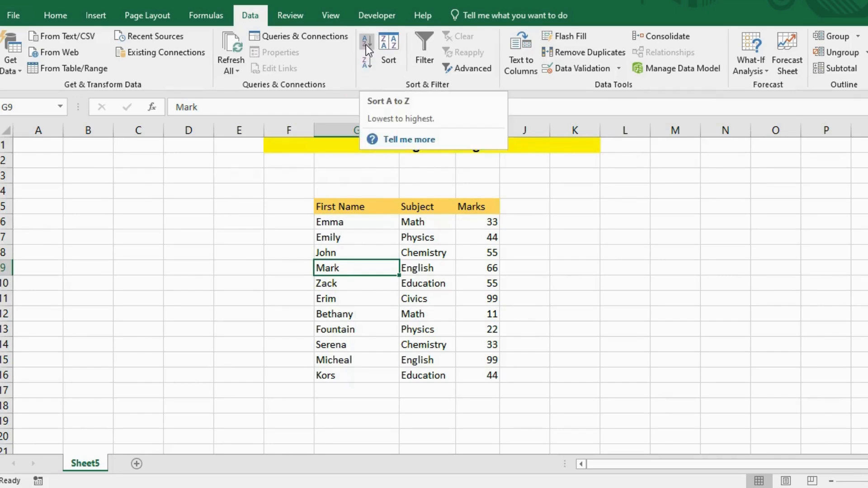
click(466, 208)
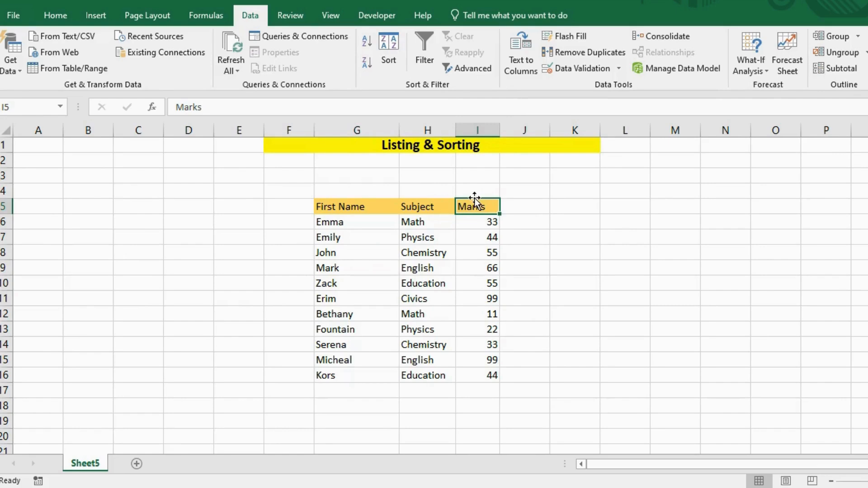
click(365, 40)
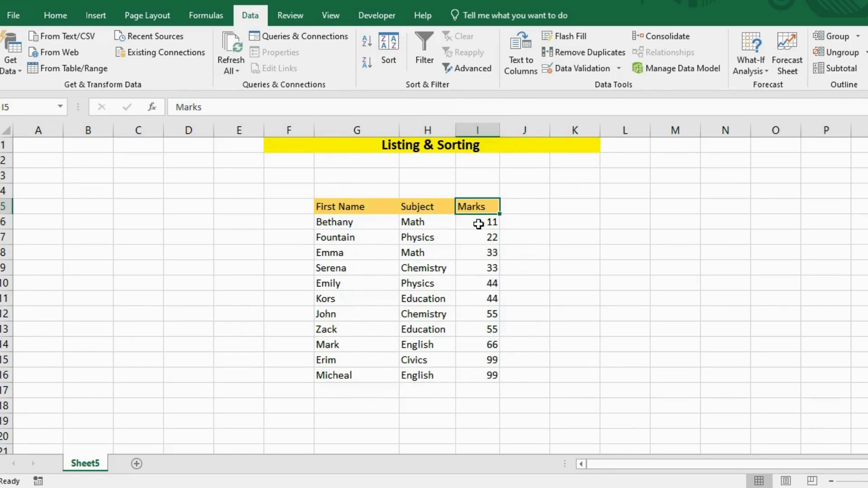
click(367, 62)
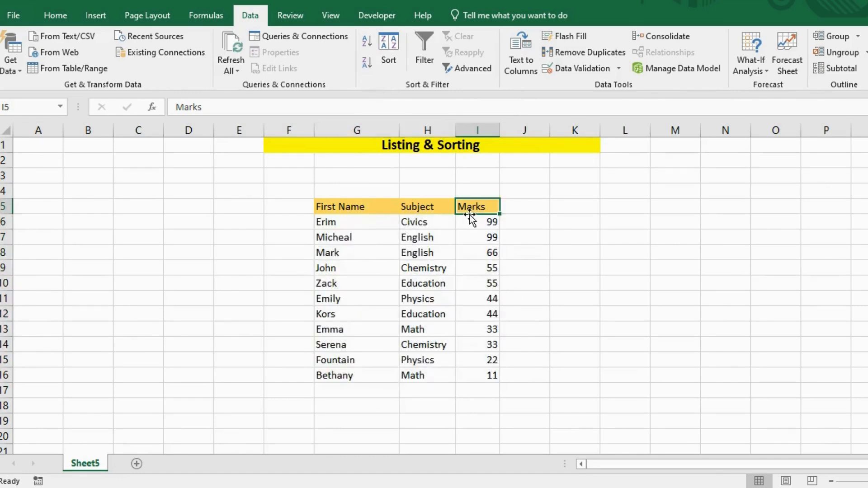
click(459, 226)
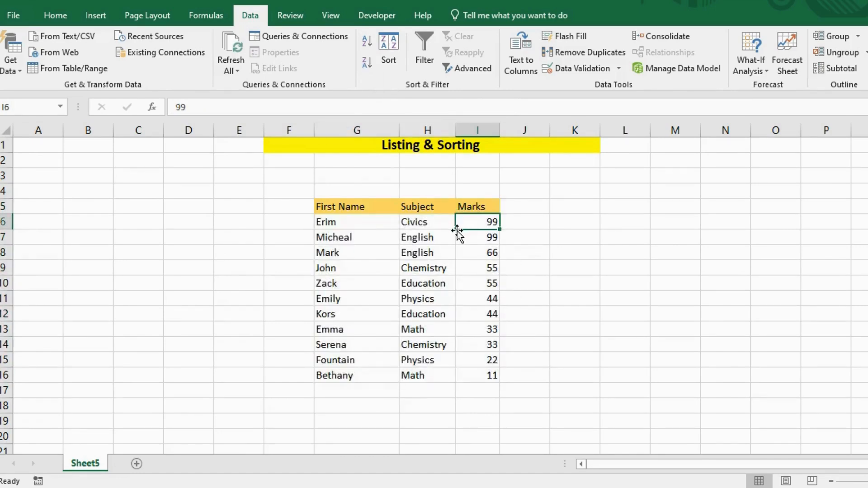
Apply a custom sort to the table by Marks on cell values, ordered Smallest to Largest.
click(388, 50)
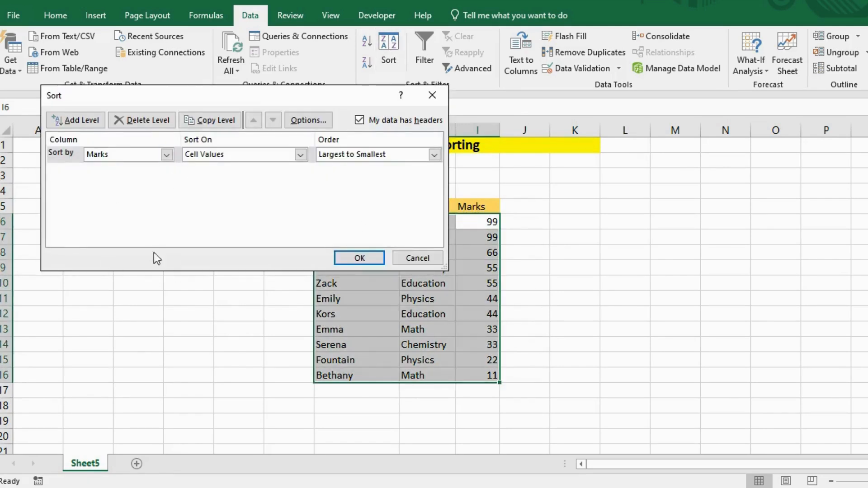
drag(176, 94, 281, 125)
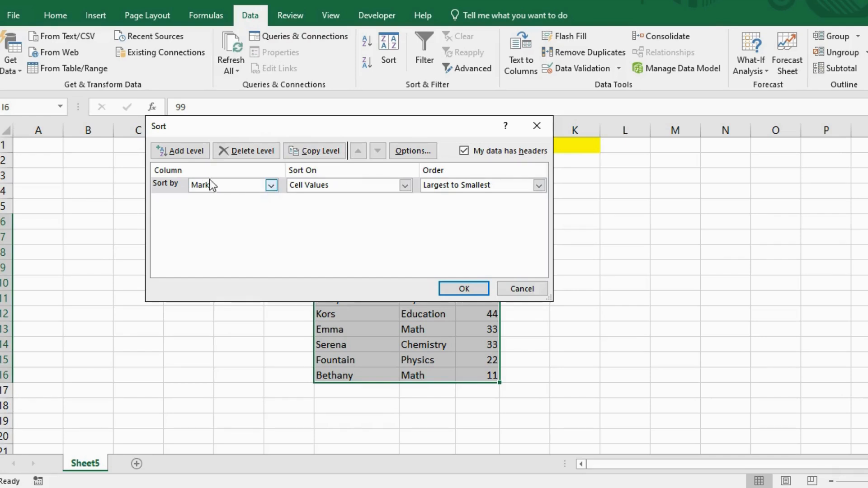
click(208, 215)
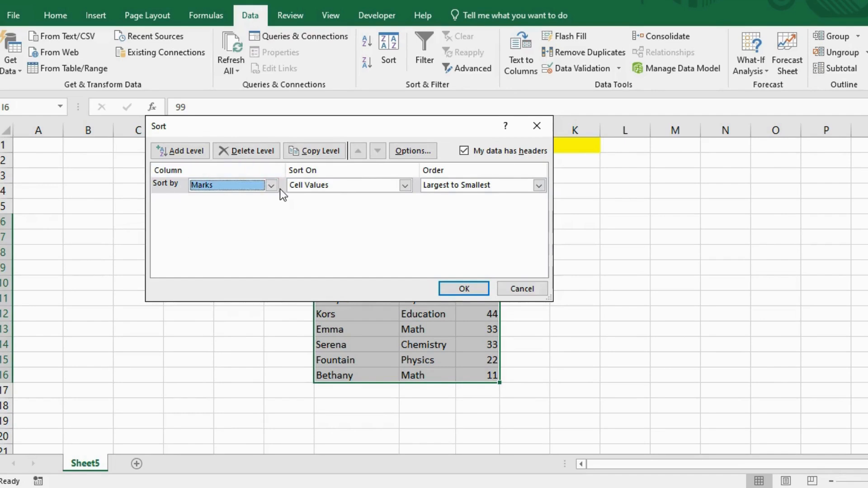
click(539, 185)
click(500, 199)
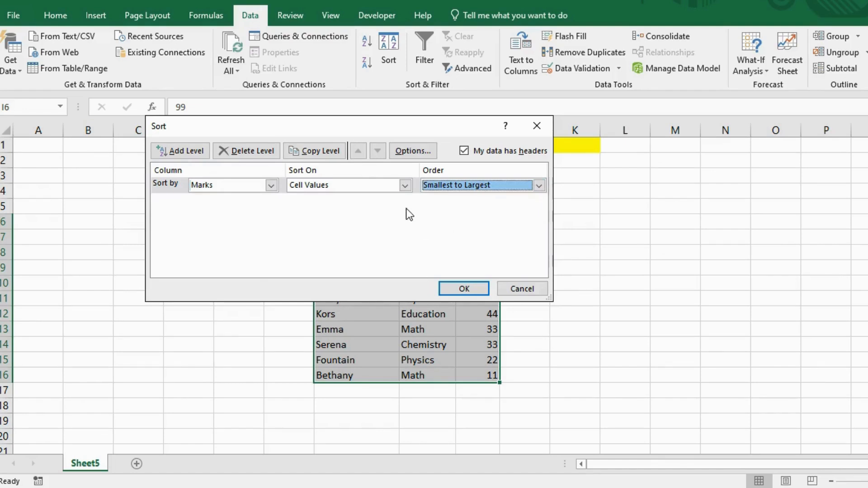
click(190, 151)
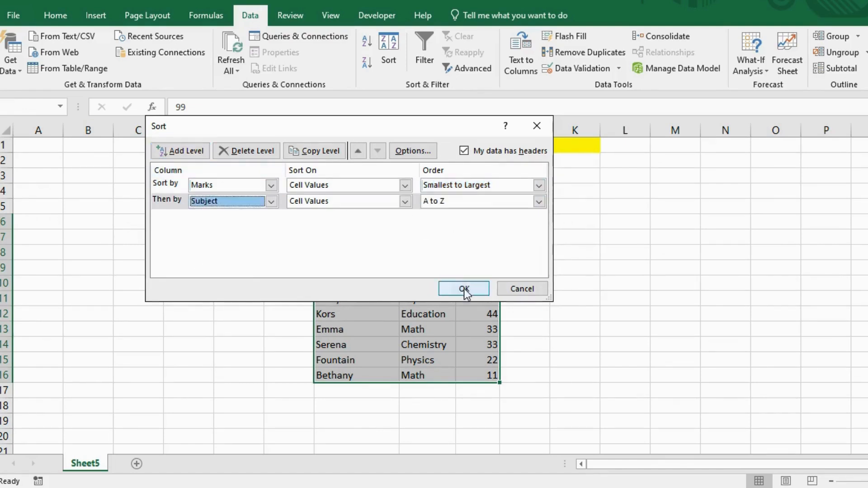
click(464, 289)
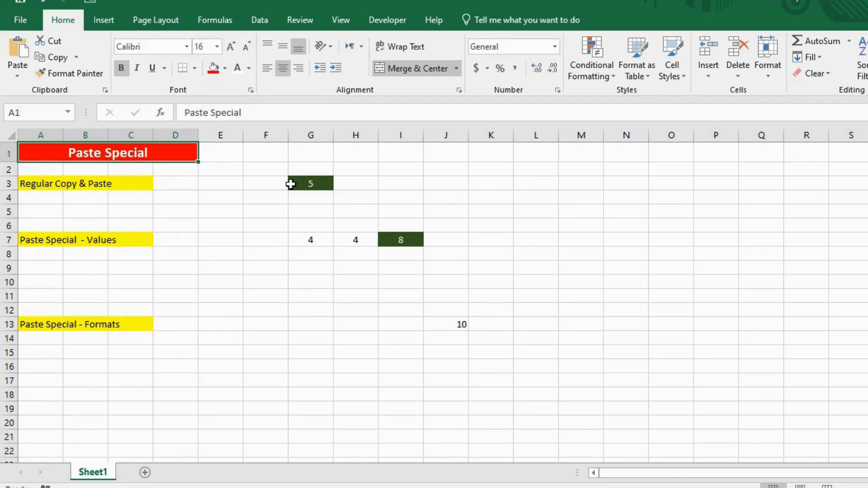
Copy the green cell G3 in the Regular Copy & Paste row and paste it into J3.
click(310, 183)
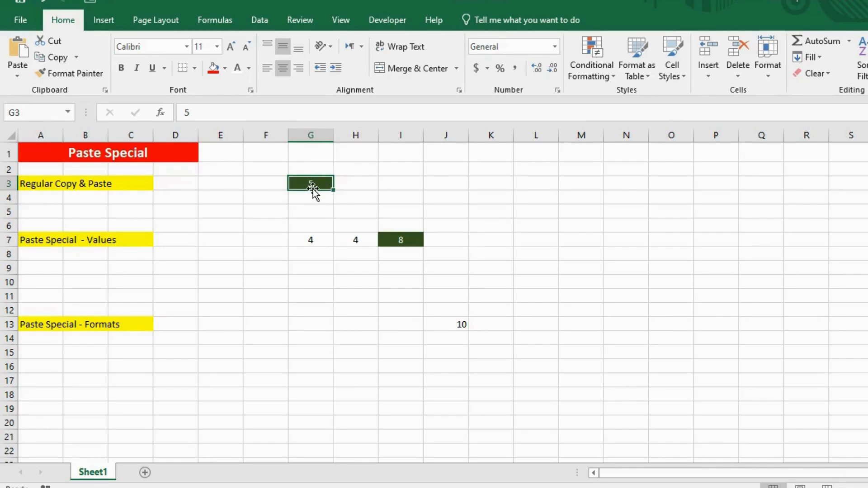
key(ctrl+c)
click(438, 181)
key(ctrl+v)
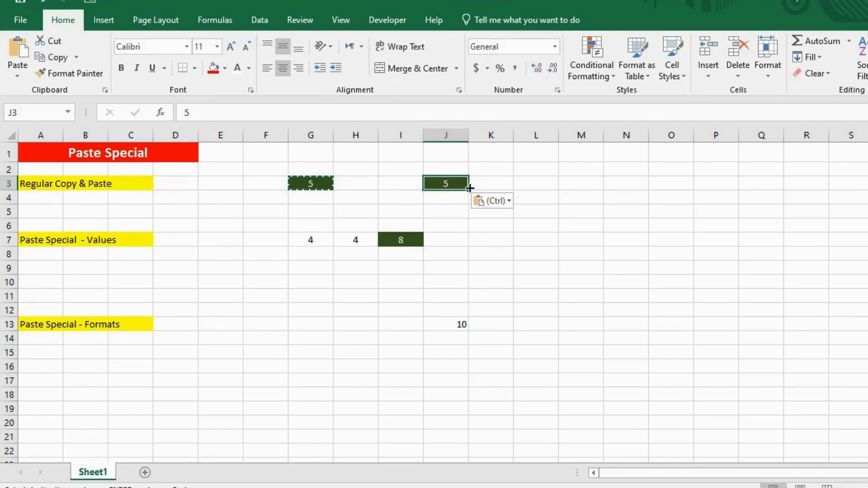
key(Escape)
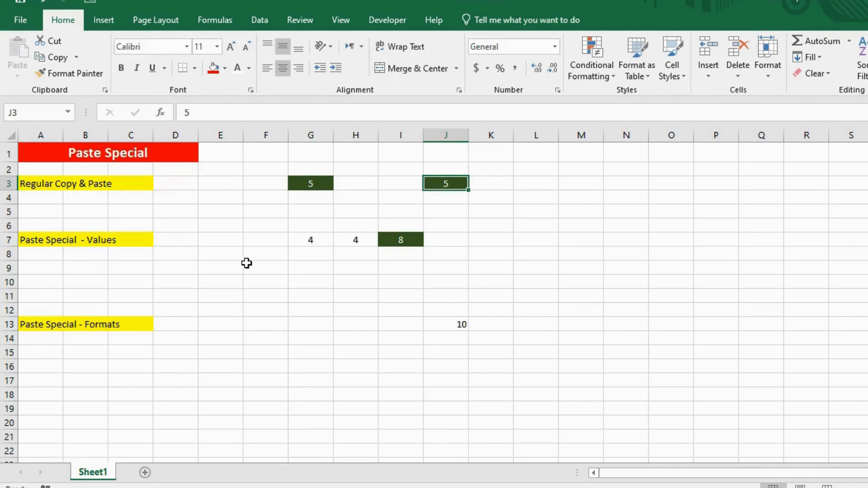
Copy the SUM cell I7 in the Paste Special - Values row, paste it normally into K7 and inspect the pasted formula.
click(140, 243)
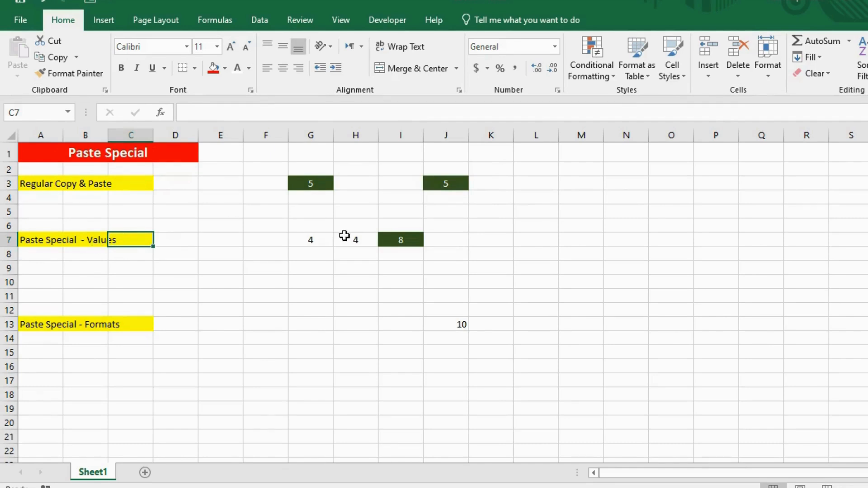
click(320, 239)
click(351, 238)
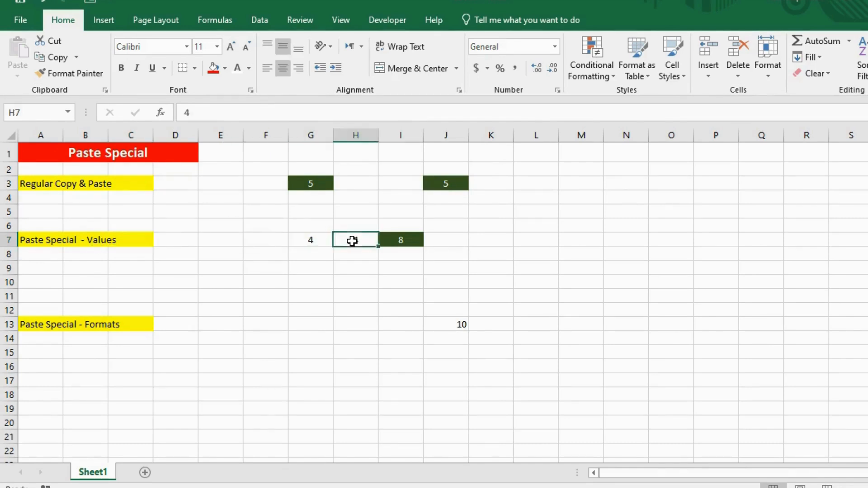
click(401, 239)
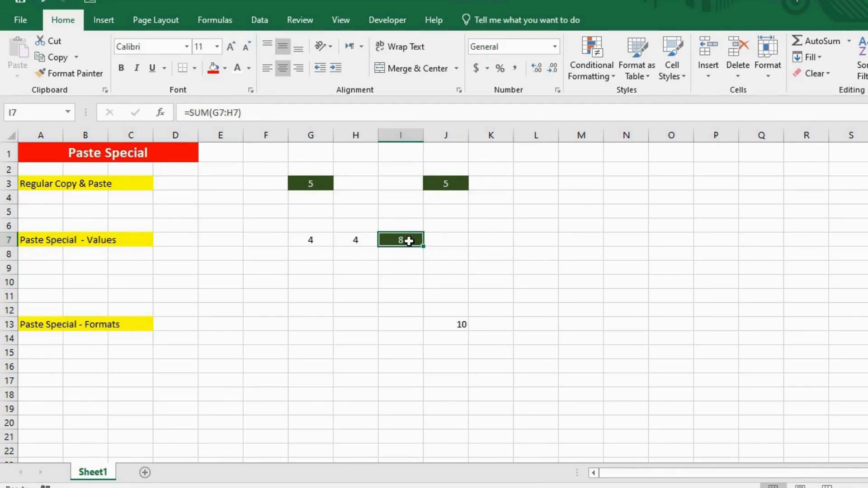
key(ctrl+c)
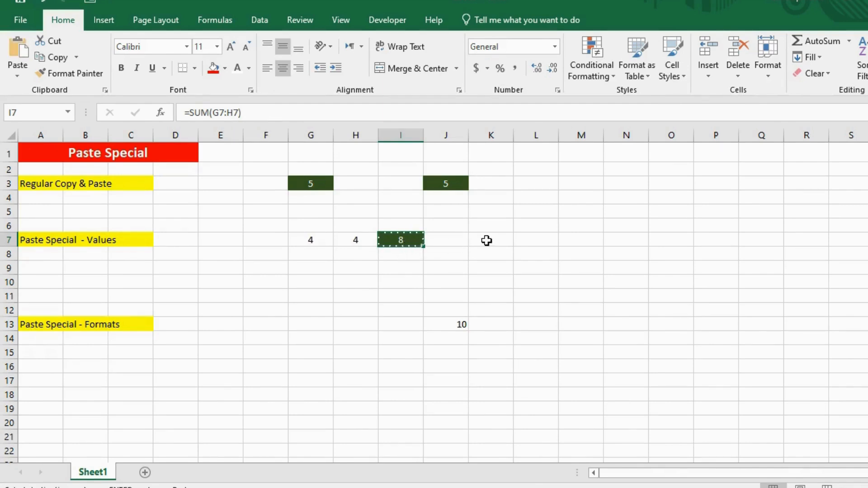
click(490, 240)
key(ctrl+v)
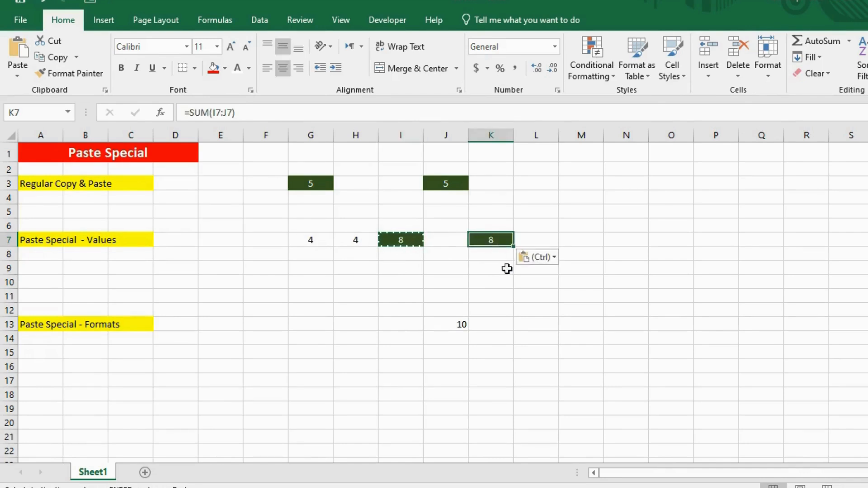
double_click(494, 240)
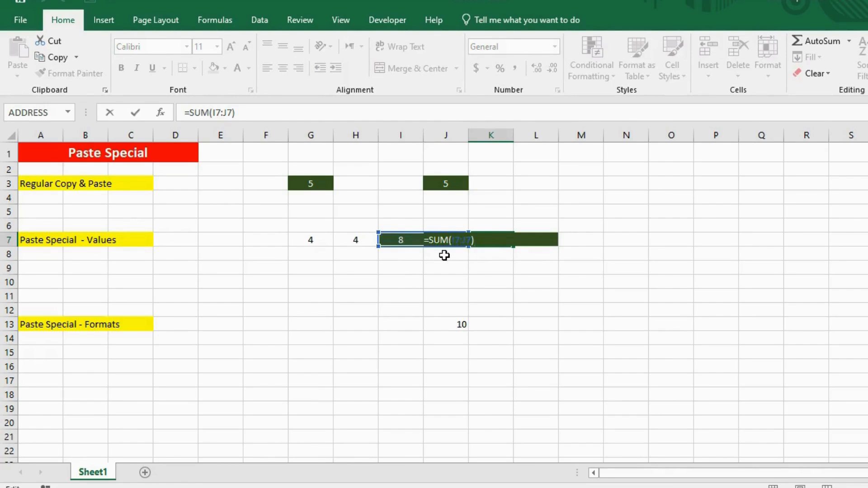
key(Return)
click(493, 241)
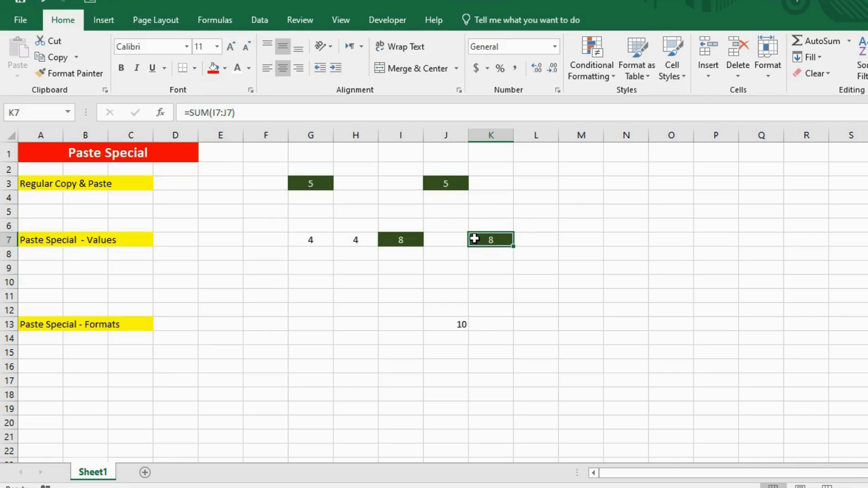
Copy I7 and paste only its value into I9 with the Paste Special Values option, and inspect the content of I9.
click(411, 240)
key(ctrl+c)
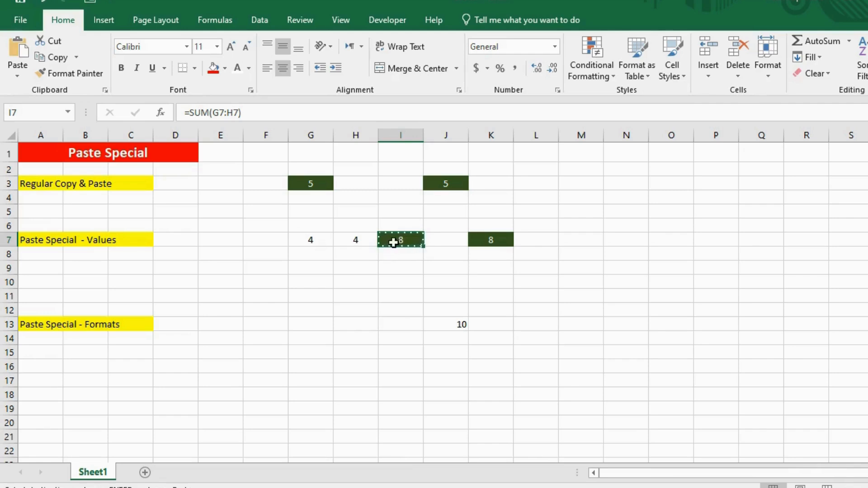
click(392, 267)
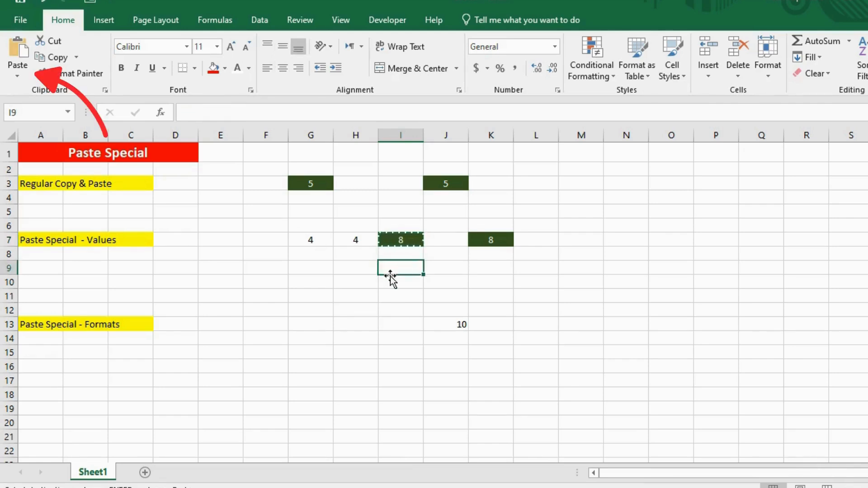
click(17, 70)
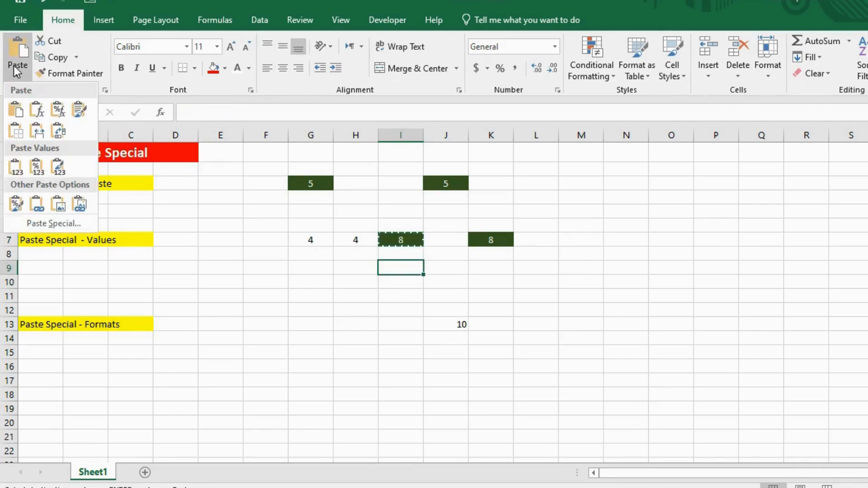
click(50, 222)
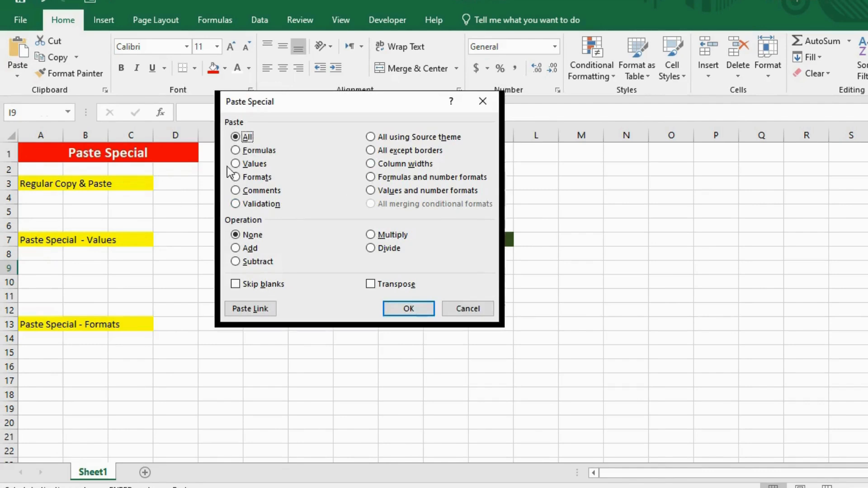
drag(336, 106, 397, 128)
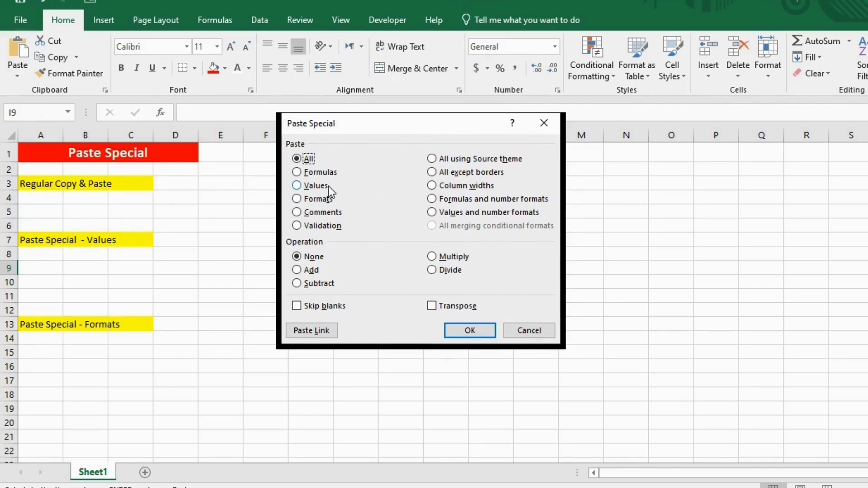
click(295, 186)
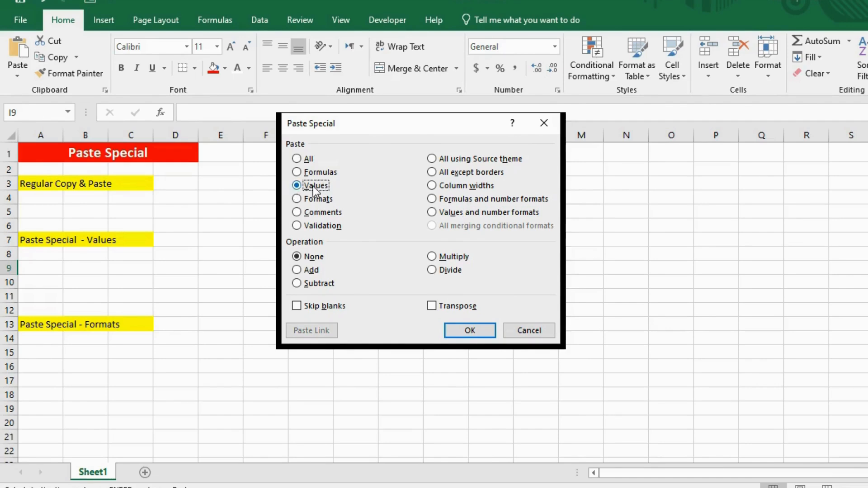
click(469, 330)
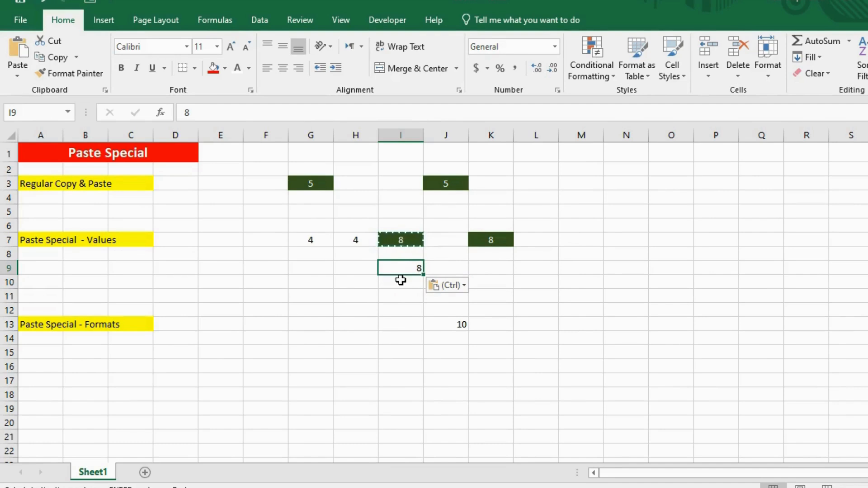
key(Escape)
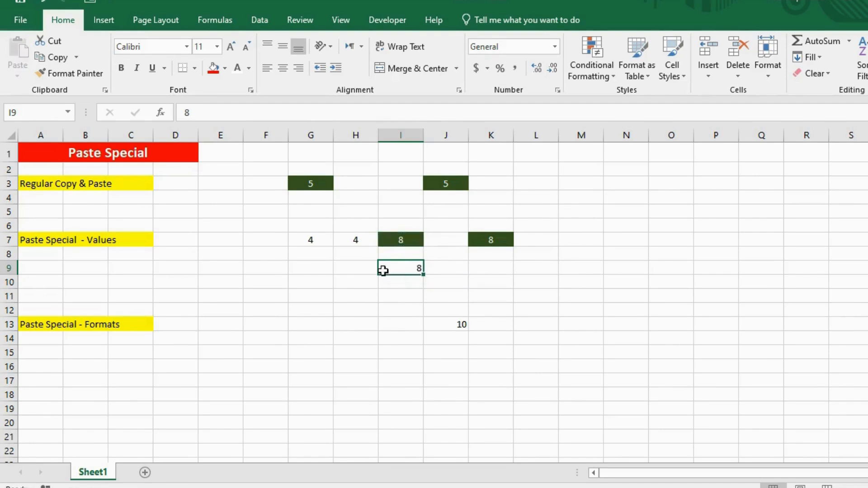
double_click(409, 270)
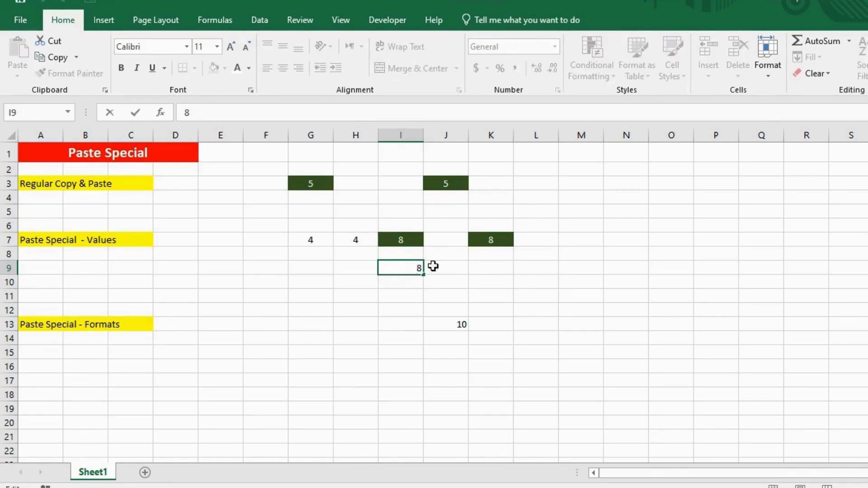
click(390, 293)
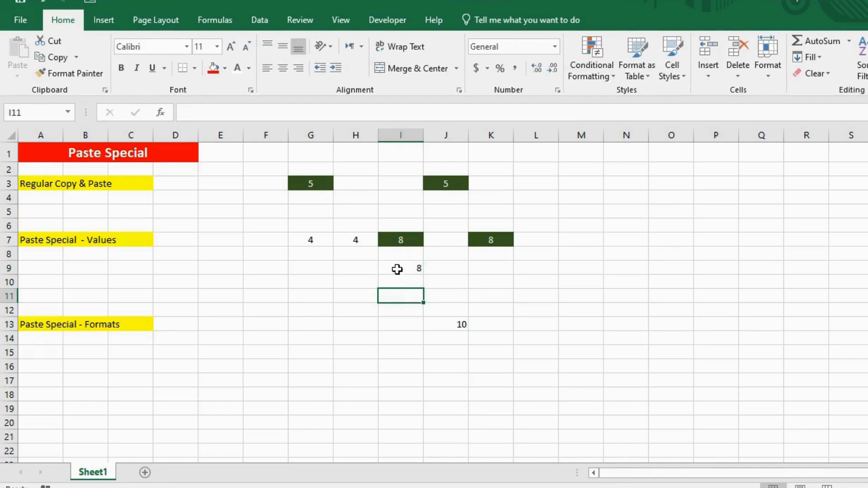
click(398, 268)
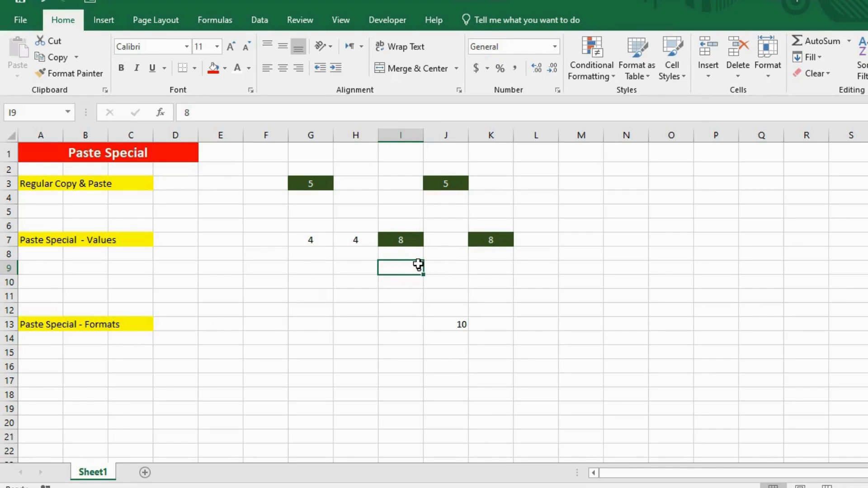
Inspect J13 in the Paste Special - Formats row, and apply only the formatting of I7 to it with the Paste Special Formats option.
click(446, 327)
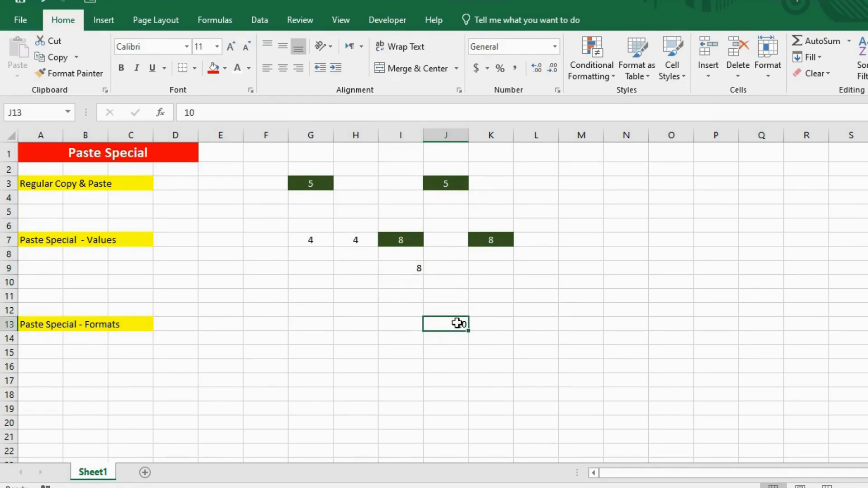
double_click(458, 323)
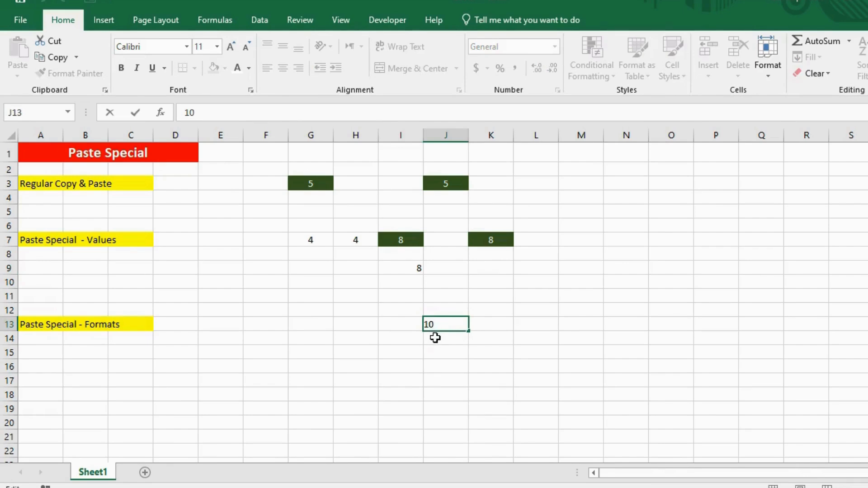
key(Return)
click(436, 324)
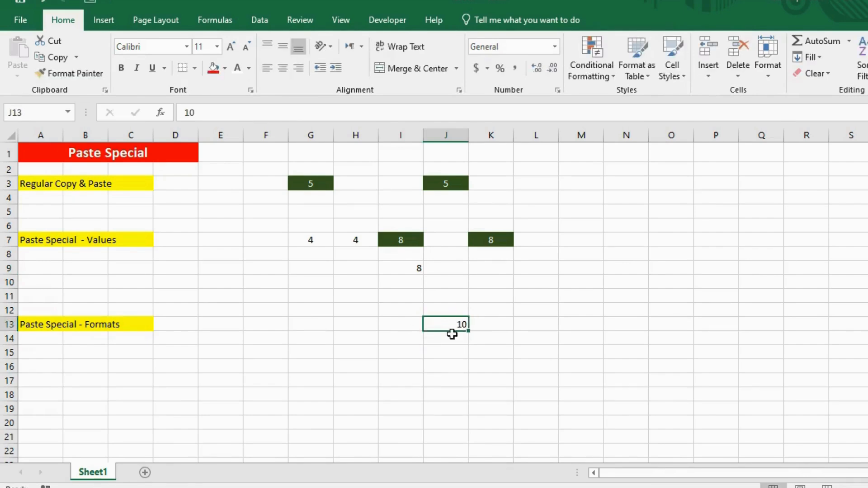
click(413, 239)
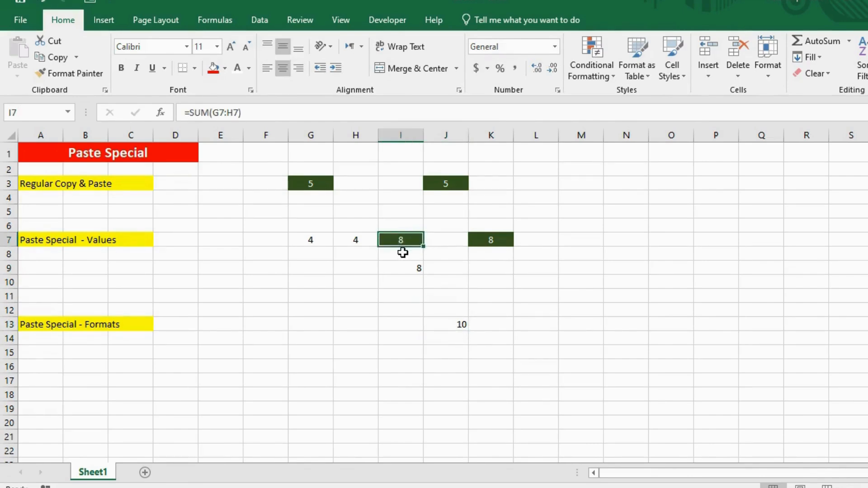
key(ctrl+c)
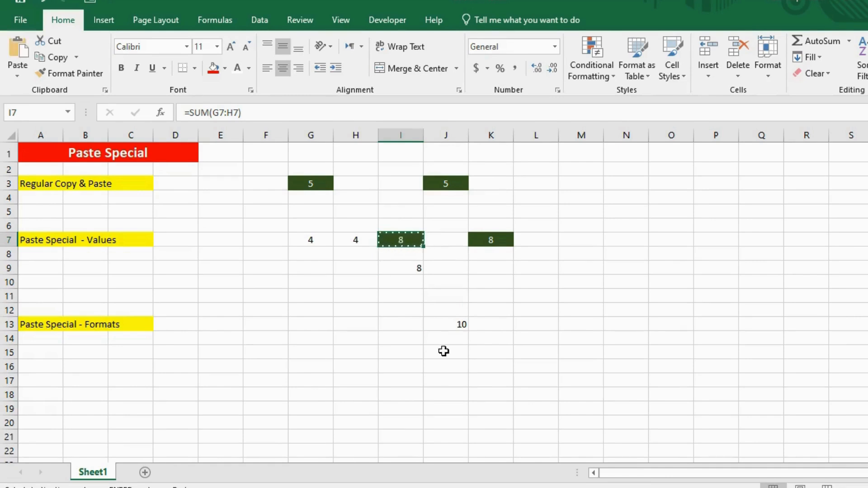
click(439, 322)
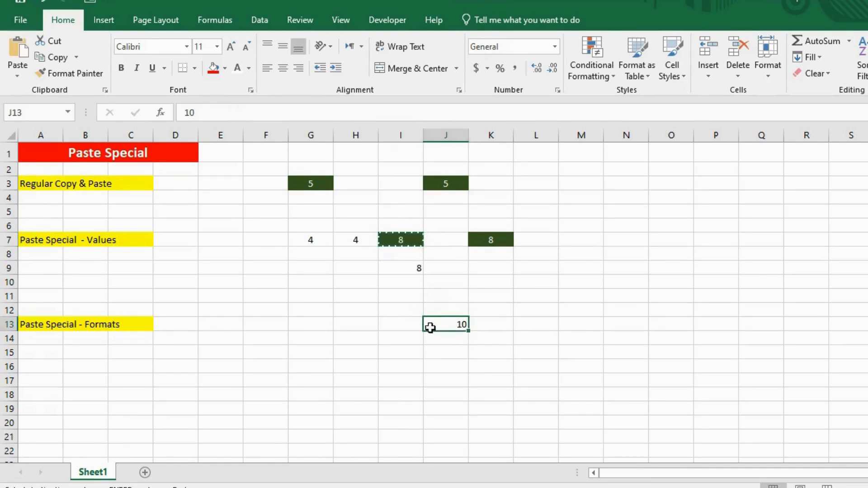
click(20, 69)
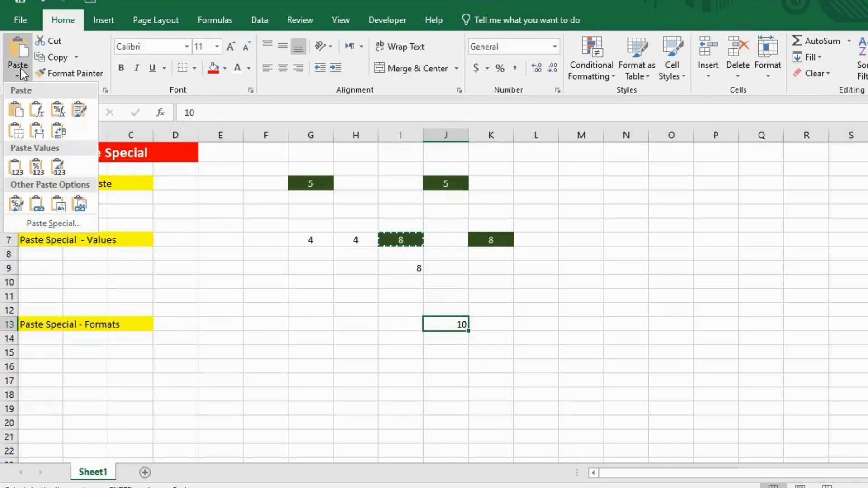
click(52, 223)
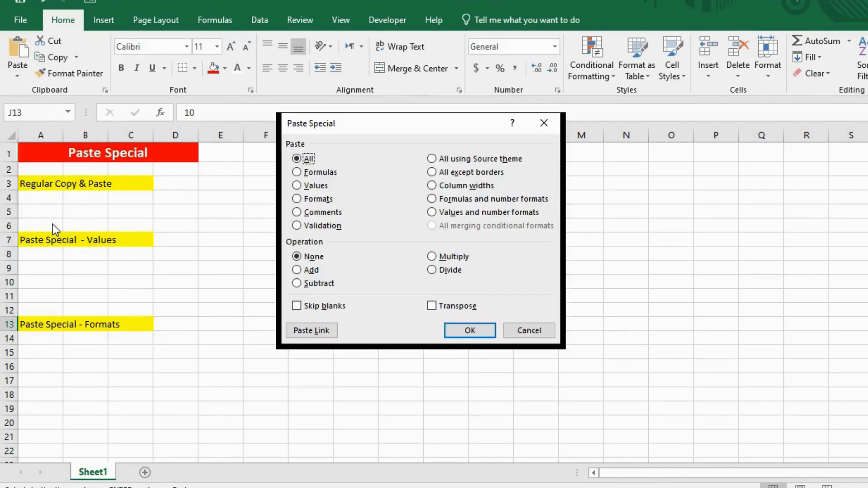
click(339, 199)
click(482, 330)
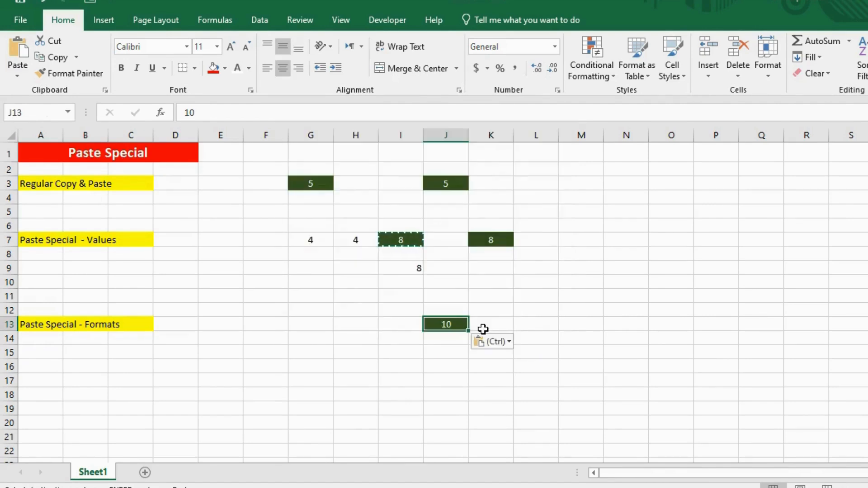
key(Escape)
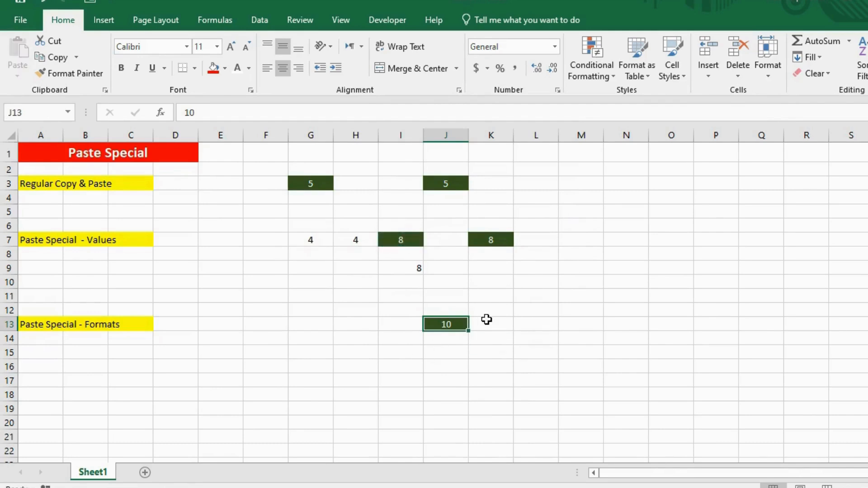